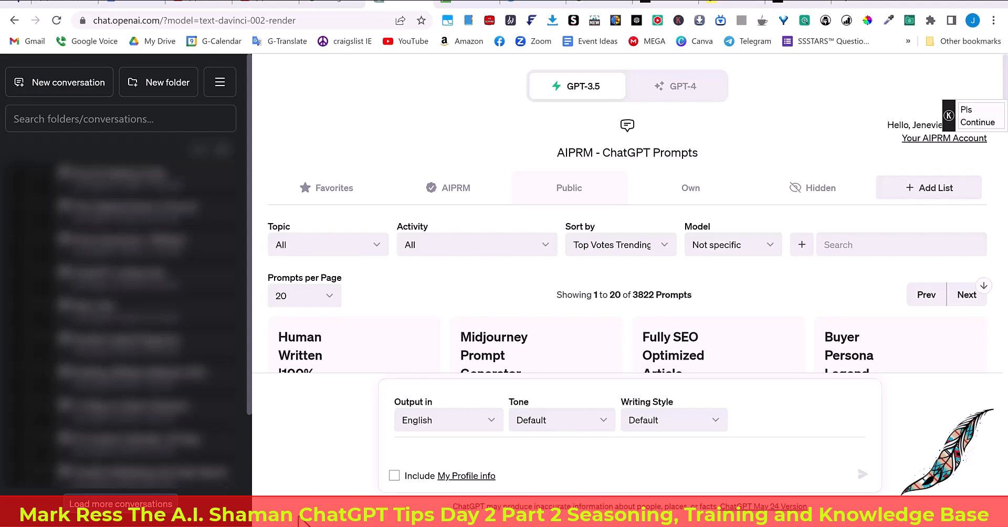
- Copy the Q&A Method prompt about starting a business from the Notepad notes and submit it as a message in ChatGPT
{"action": "left_click", "coordinate": [287, 499]}
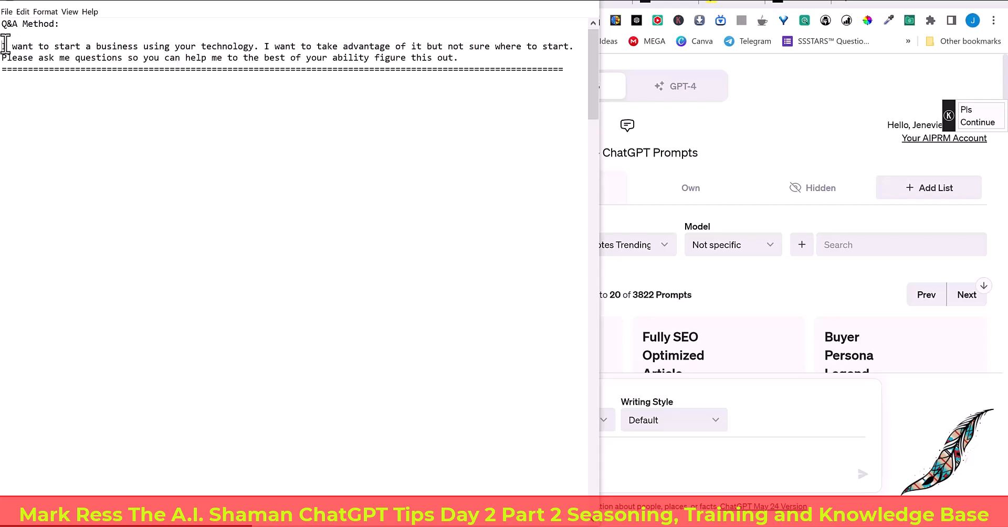
{"action": "left_click_drag", "start_coordinate": [5, 46], "coordinate": [534, 54]}
{"action": "key", "text": "ctrl+c"}
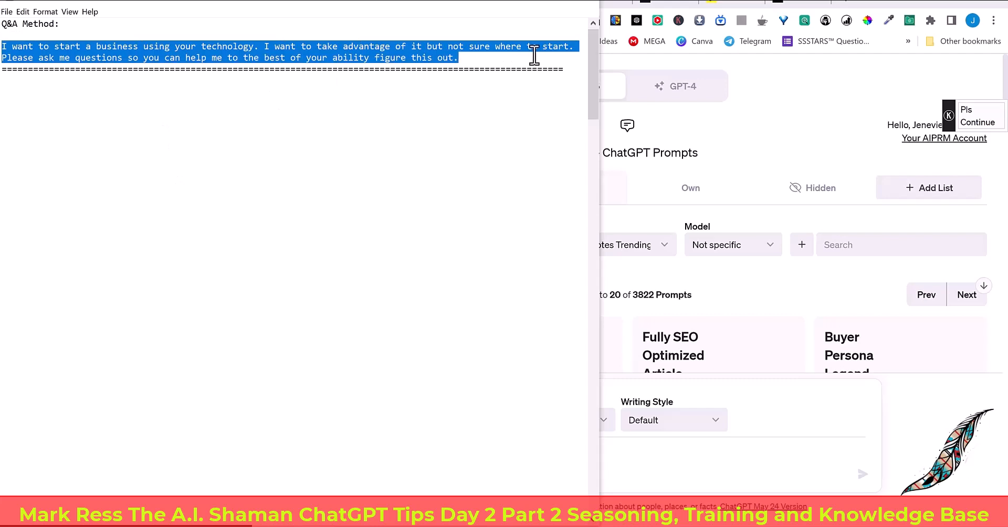
{"action": "left_click", "coordinate": [654, 450]}
{"action": "key", "text": "ctrl+v"}
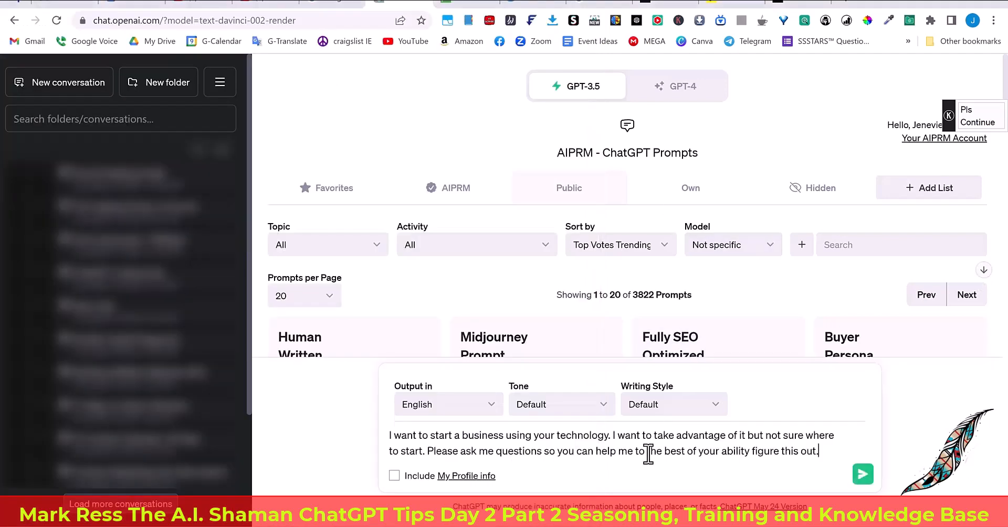
{"action": "left_click", "coordinate": [863, 474]}
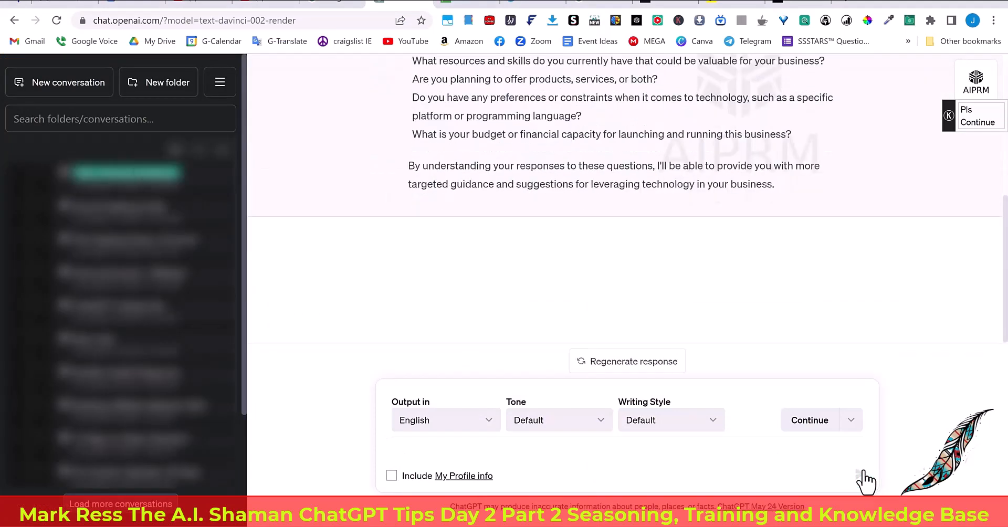
- Edit the submitted prompt so its first sentence ends "using your technology, ChatGPT, to earn around $1,000 per week."
{"action": "scroll", "coordinate": [638, 216], "scroll_direction": "up", "scroll_amount": 2}
{"action": "scroll", "coordinate": [635, 211], "scroll_direction": "up", "scroll_amount": 1}
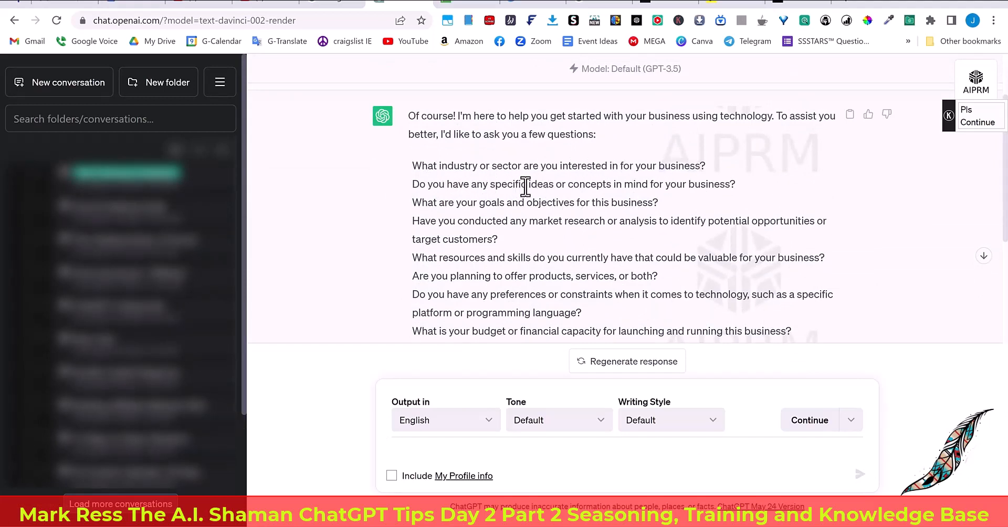
{"action": "scroll", "coordinate": [593, 219], "scroll_direction": "down", "scroll_amount": 2}
{"action": "scroll", "coordinate": [592, 226], "scroll_direction": "up", "scroll_amount": 3}
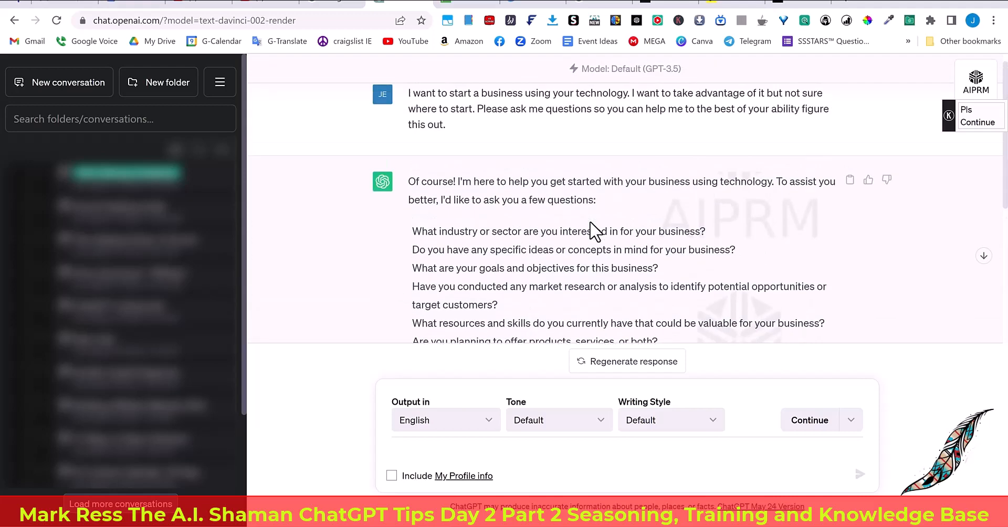
{"action": "left_click", "coordinate": [868, 108]}
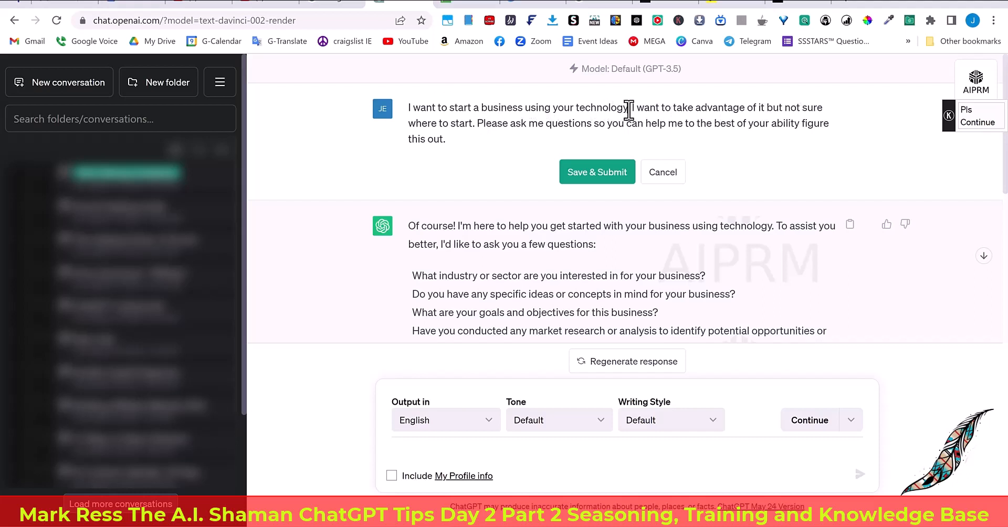
{"action": "left_click", "coordinate": [630, 108]}
{"action": "type", "text": "ChatGPT"}
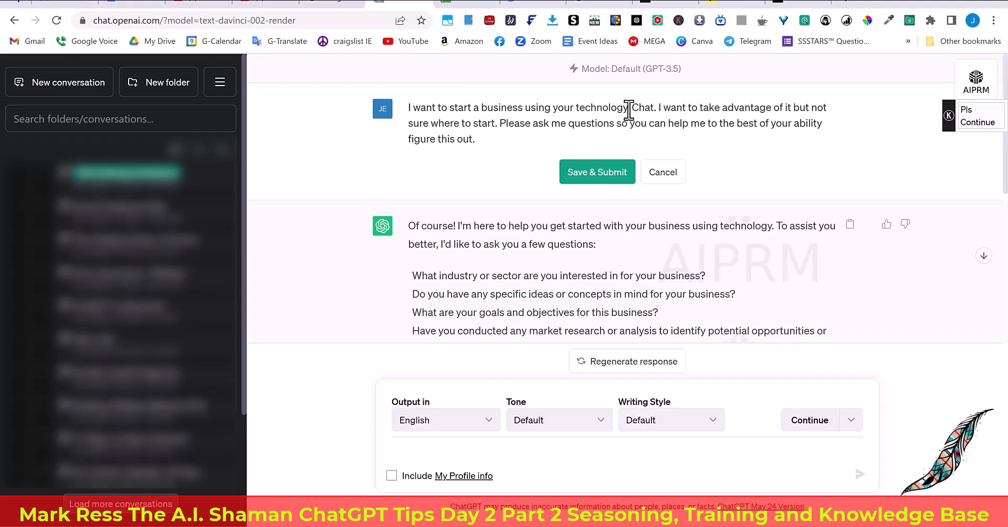
{"action": "type", "text": ", to earn $1"}
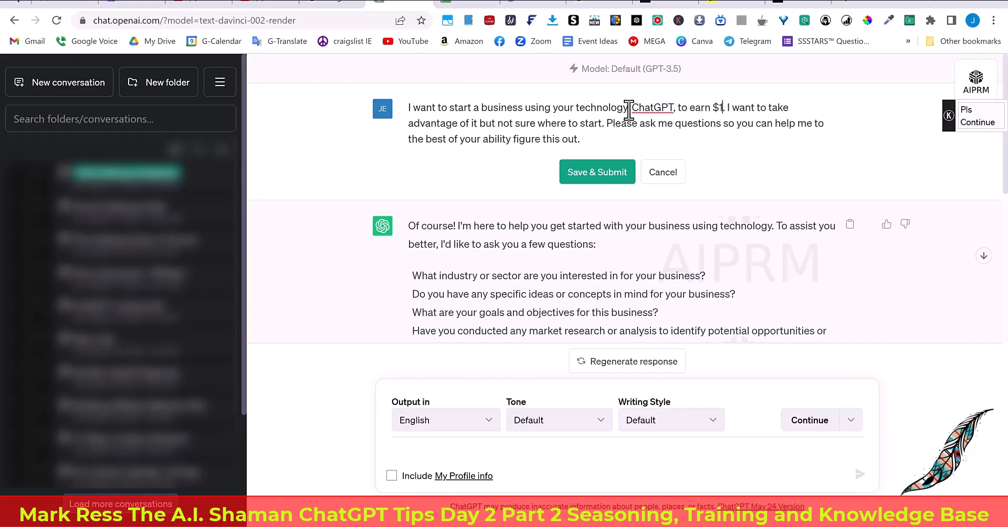
{"action": "key", "text": "BackSpace"}
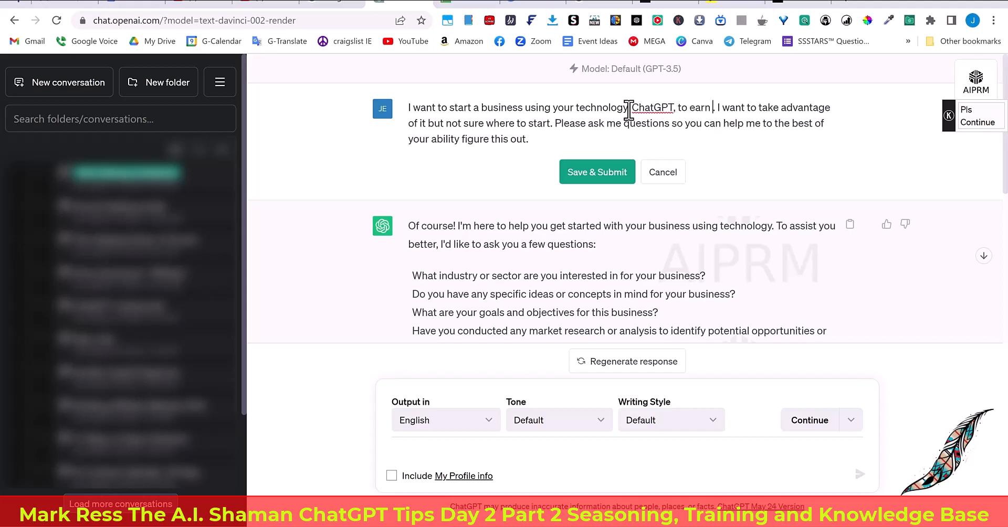
{"action": "type", "text": "around $1"}
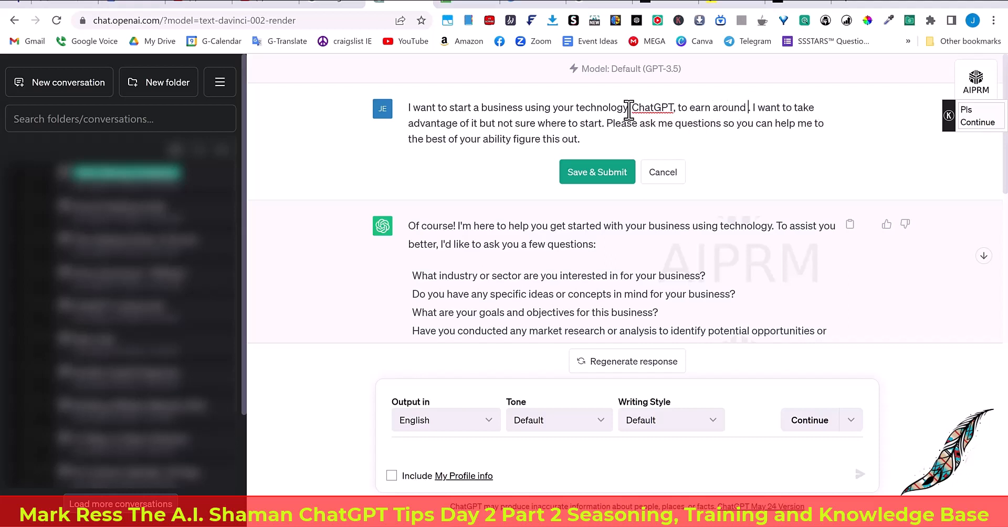
{"action": "type", "text": ",000 per week"}
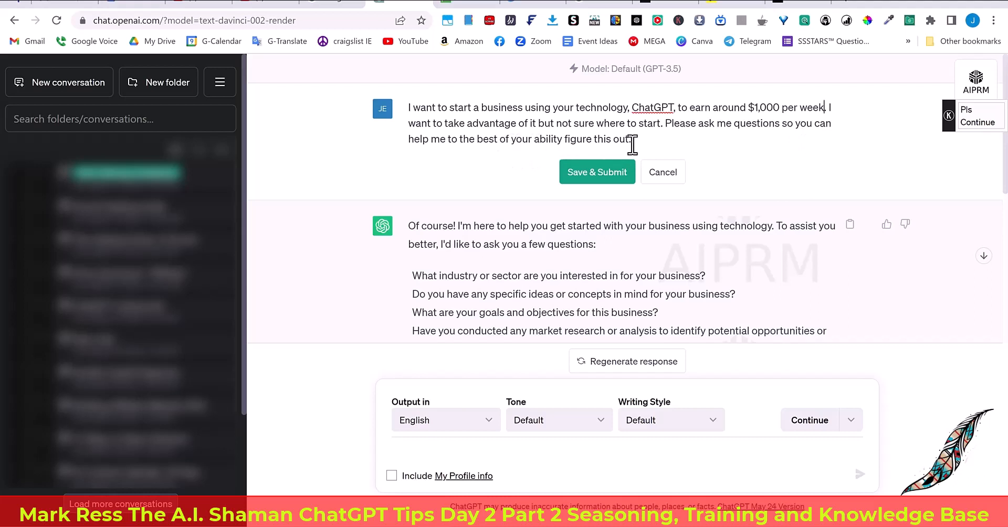
- Append "I do have a laptop, cellphone and internet connection and can dedicate at least 10 hours per week to do this" and resubmit the prompt
{"action": "left_click", "coordinate": [634, 141]}
{"action": "type", "text": "I do have a lapto"}
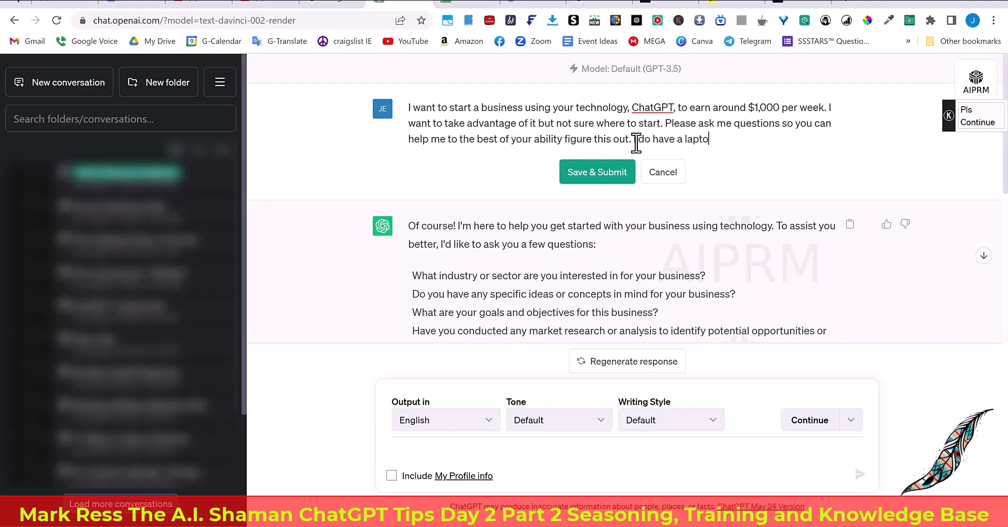
{"action": "type", "text": ","}
{"action": "key", "text": "BackSpace"}
{"action": "type", "text": "p, cellphone and inter"}
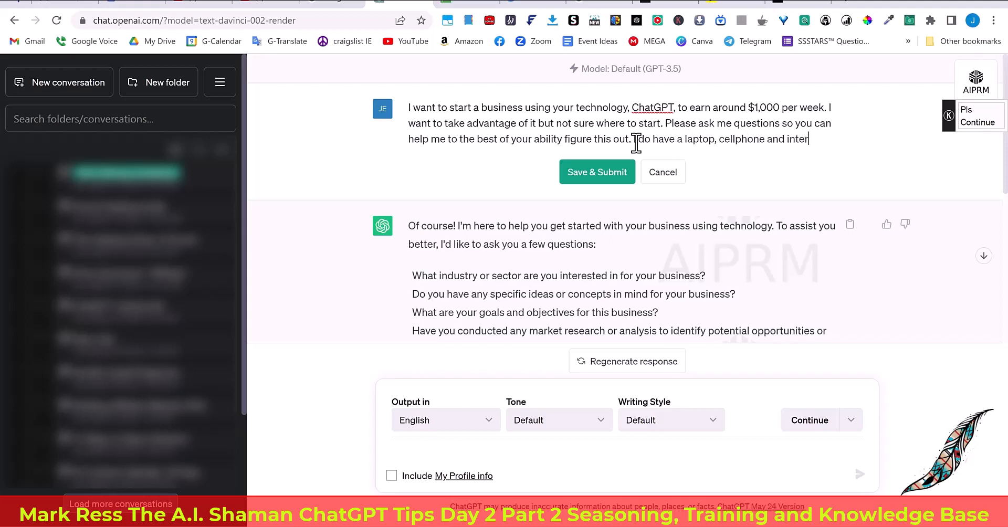
{"action": "type", "text": "net cono"}
{"action": "key", "text": "BackSpace"}
{"action": "type", "text": "nect"}
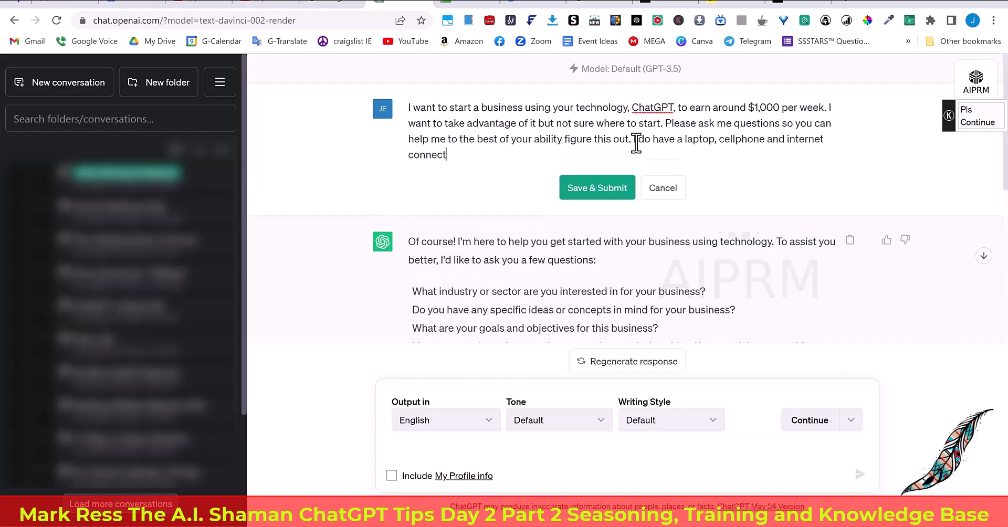
{"action": "type", "text": "ion and can dedicat"}
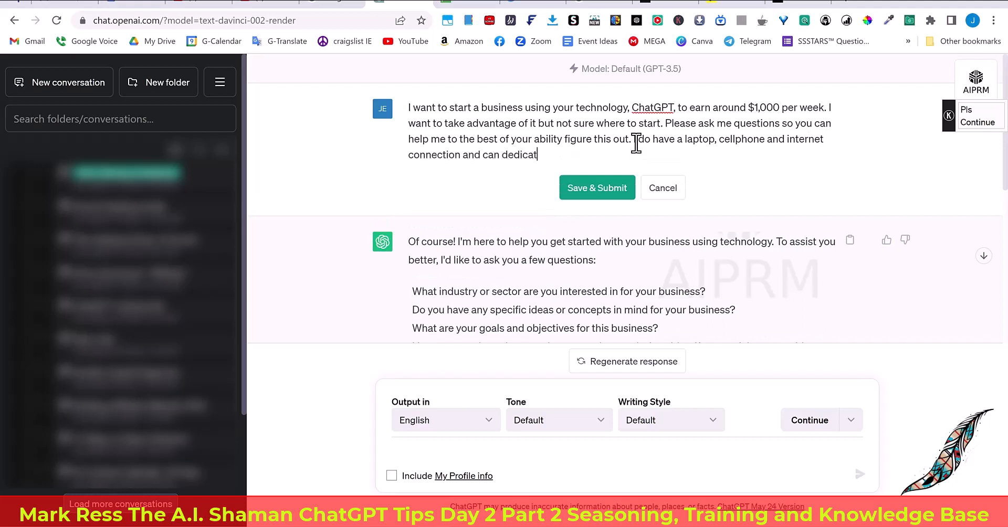
{"action": "type", "text": "e at least 10 hours per week to do this"}
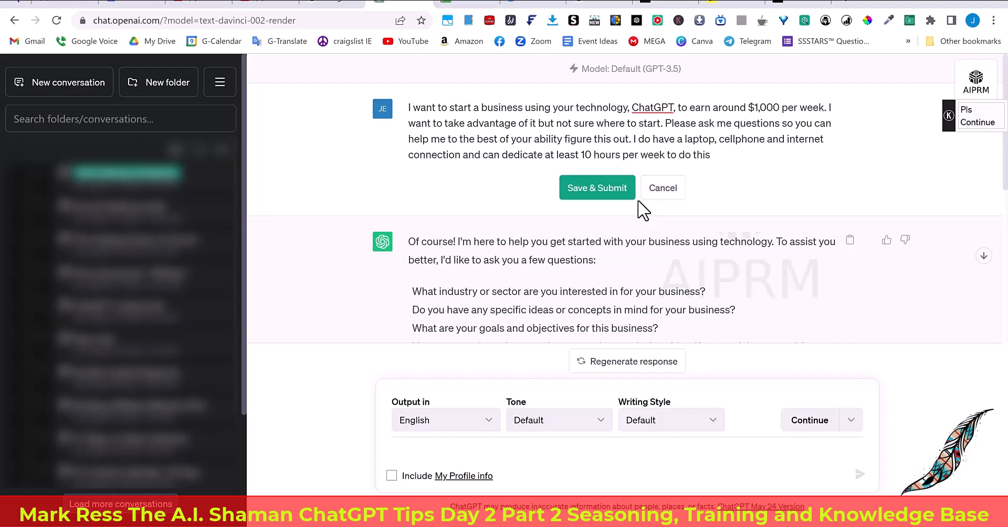
{"action": "left_click", "coordinate": [610, 195]}
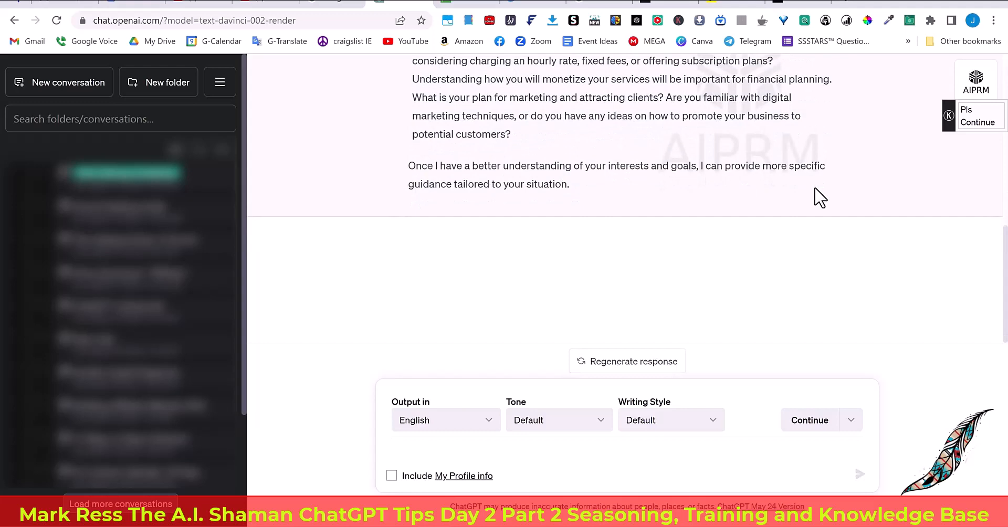
- Review the questions in ChatGPT's reply to the revised business prompt
{"action": "scroll", "coordinate": [820, 198], "scroll_direction": "up", "scroll_amount": 5}
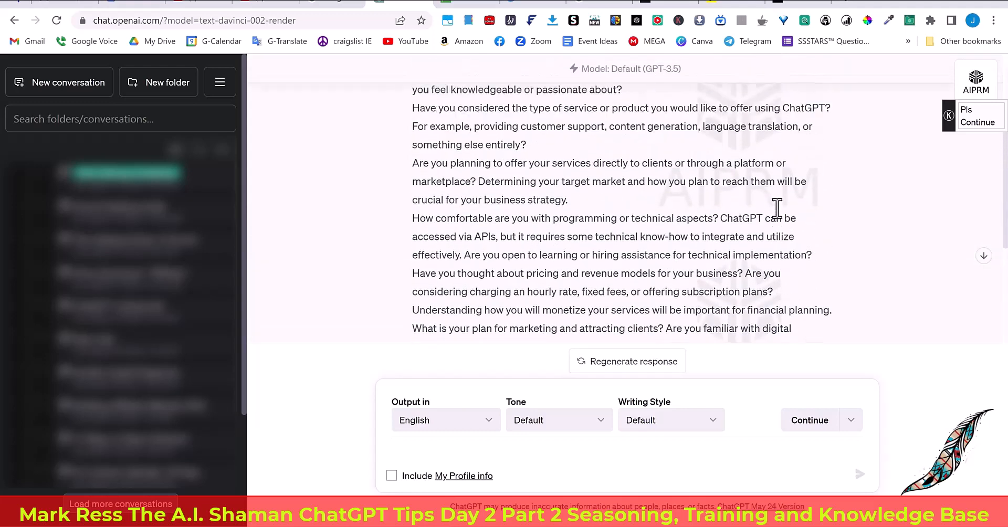
{"action": "scroll", "coordinate": [777, 208], "scroll_direction": "up", "scroll_amount": 3}
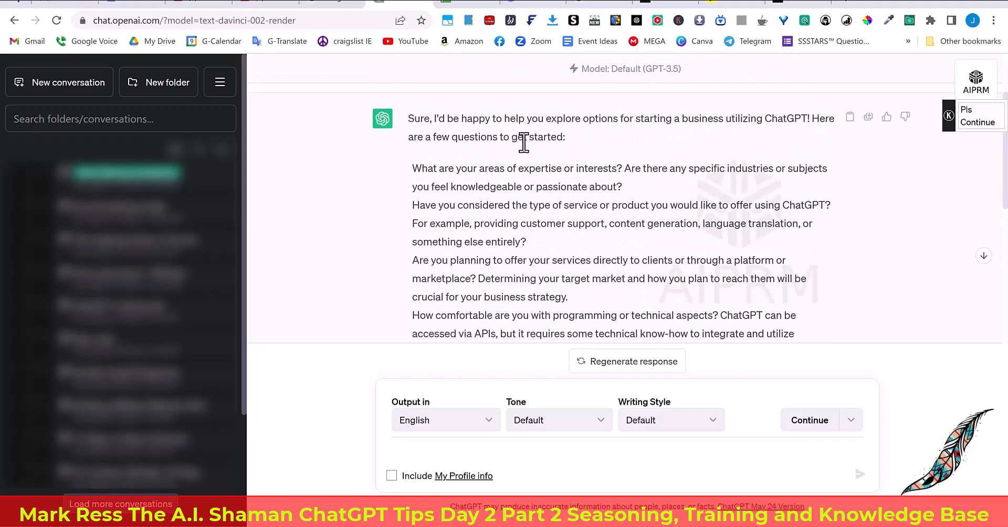
{"action": "scroll", "coordinate": [525, 168], "scroll_direction": "down", "scroll_amount": 1}
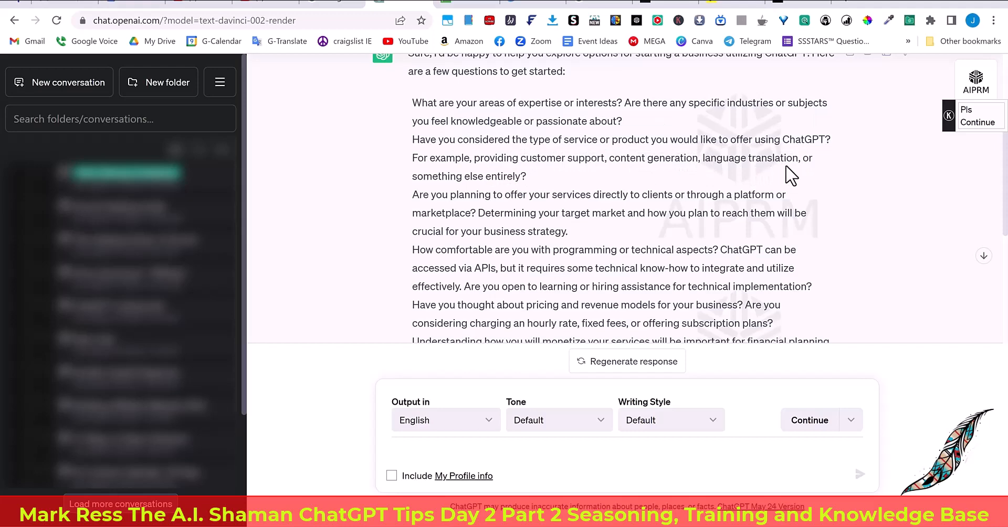
{"action": "scroll", "coordinate": [484, 221], "scroll_direction": "down", "scroll_amount": 1}
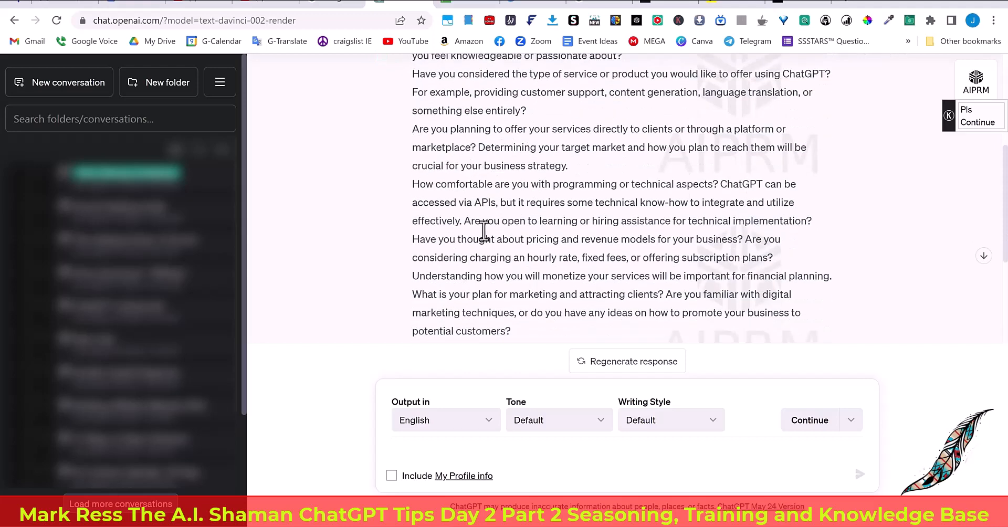
{"action": "left_click_drag", "start_coordinate": [431, 73], "coordinate": [503, 322]}
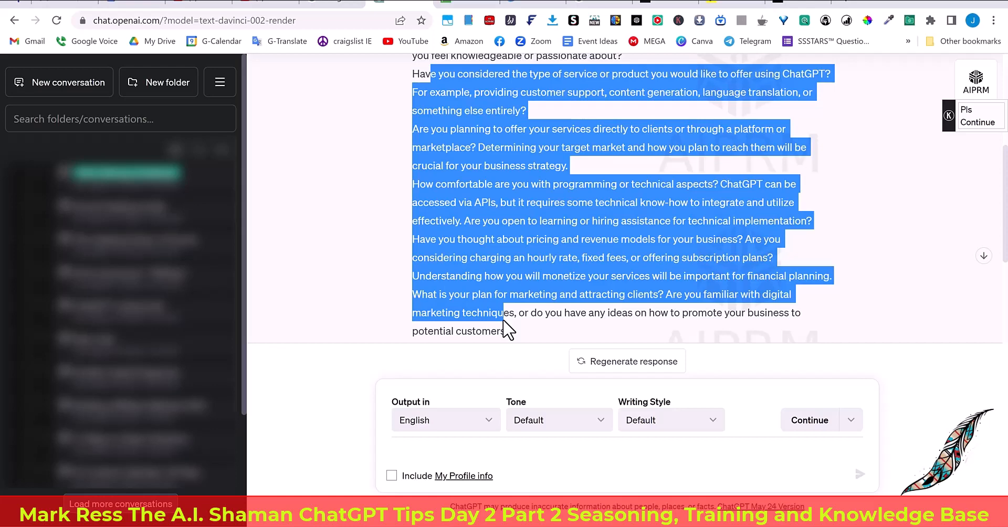
- In the Notepad notes, replace the first blank of the second "Lightly Season" template paragraph with "start a Sound Healing Certification business"
{"action": "key", "text": "alt+Tab"}
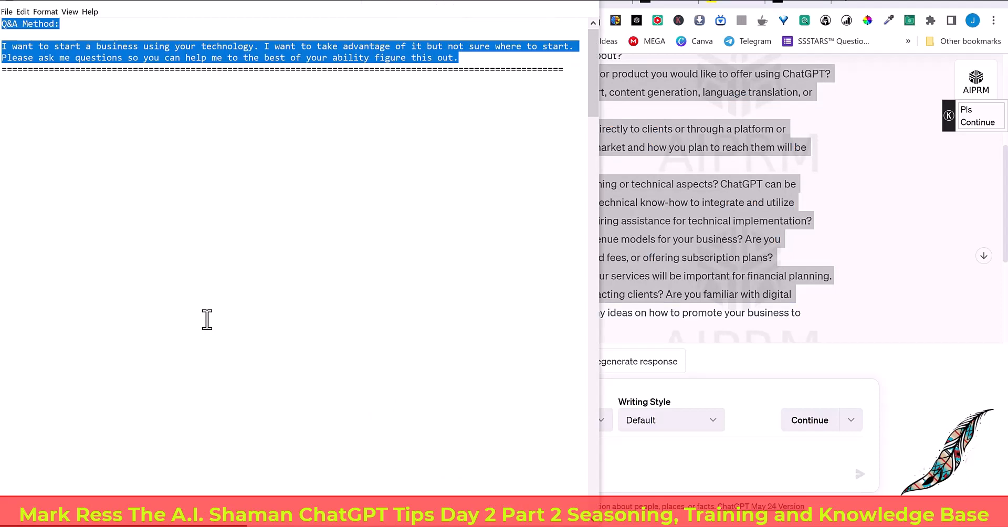
{"action": "type", "text": "Lightly Season or Season Lightly ;)  I want to _________________________ but not sure where to begin. Can you please ask me questions so you can help me to the best of your capabilities figure this out and then formulate a plan with actual goals and deadlines to implement ________________________. You can ask me as many questions as you like in order to help me achieve my goal/s to the best of your abilities.    I want to _________________________ but not sure where to begin. Can you please ask me questions so you can help me to the best of your capabilities figure this out and then formulate a plan with actual goals and deadlines to implement ________________________. You can ask me as many questions as you like in order to help me achieve my goal/s to the best of your abilities."}
{"action": "scroll", "coordinate": [207, 319], "scroll_direction": "down", "scroll_amount": 7}
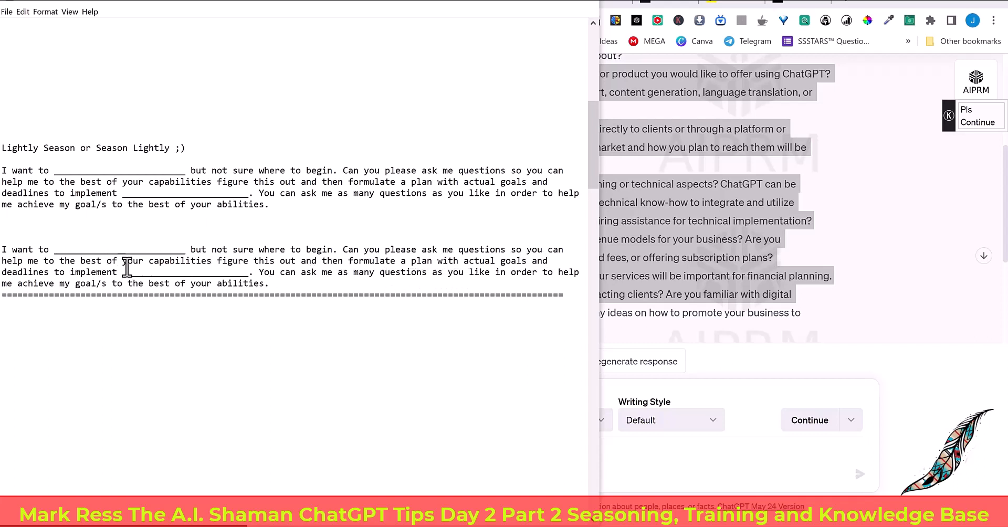
{"action": "left_click_drag", "start_coordinate": [55, 251], "coordinate": [186, 251]}
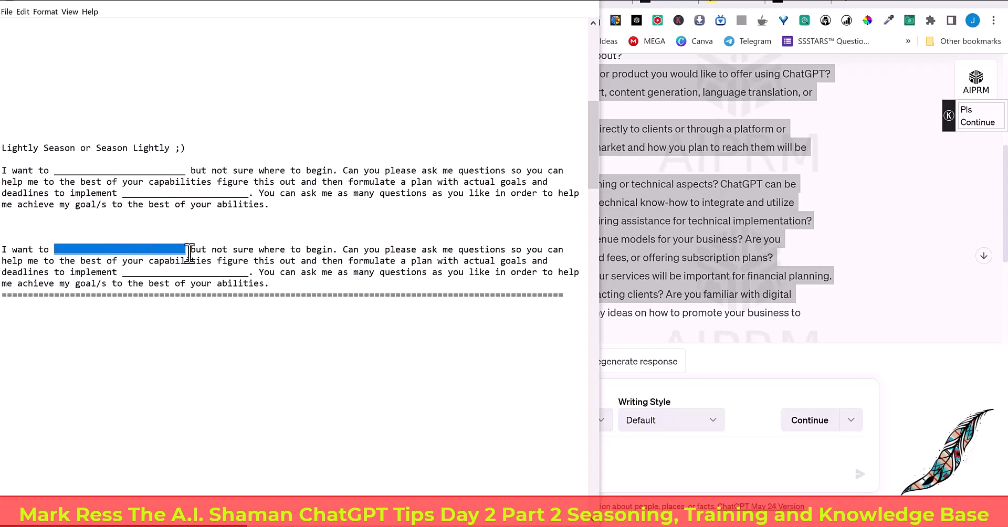
{"action": "type", "text": "start a"}
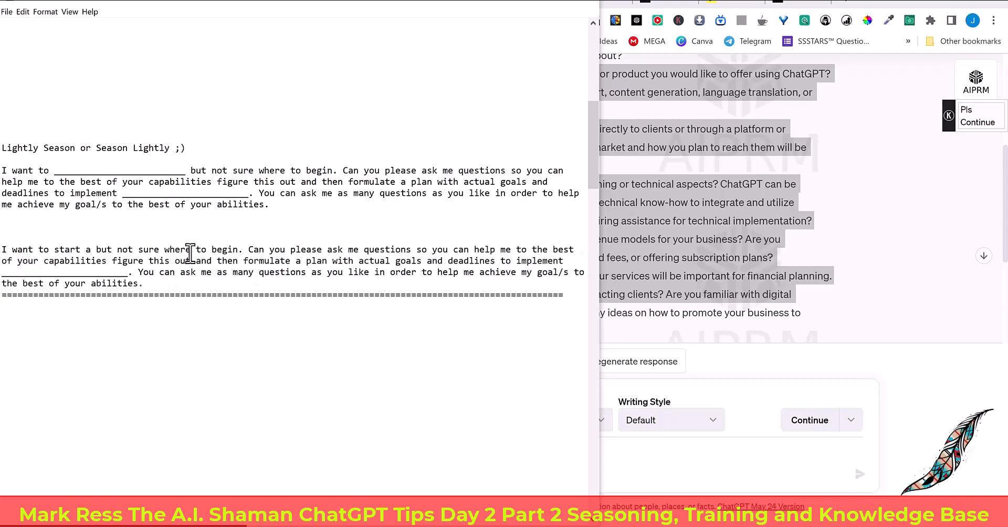
{"action": "type", "text": " Sound Healing Cert"}
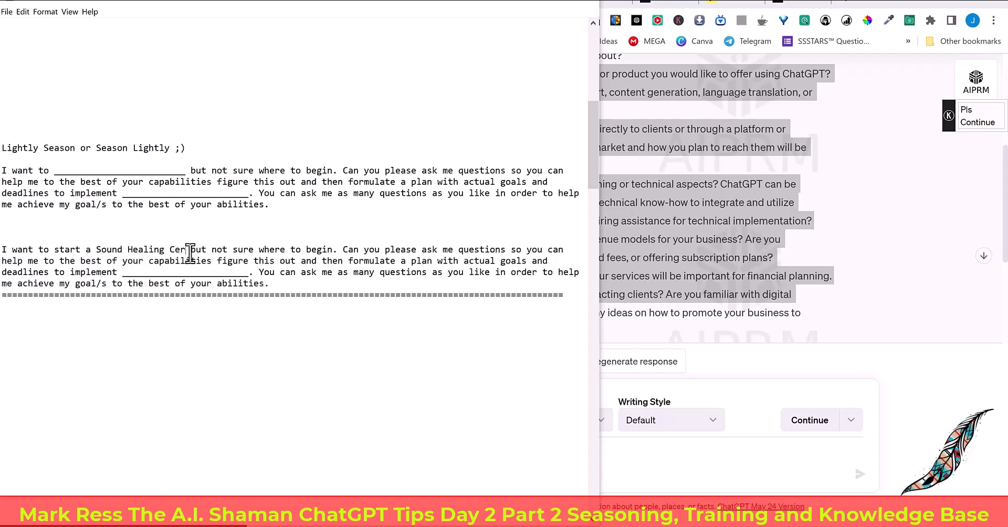
{"action": "type", "text": "ification "}
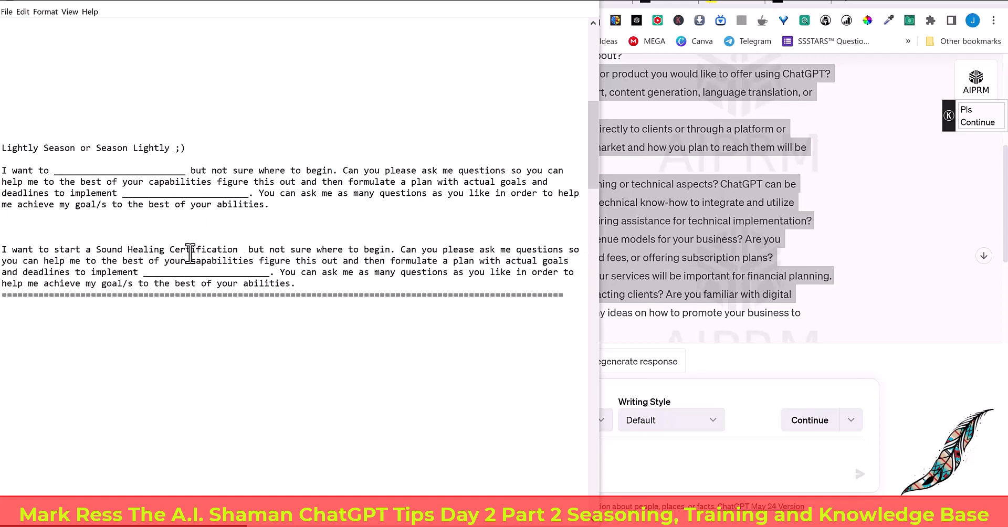
{"action": "type", "text": "business"}
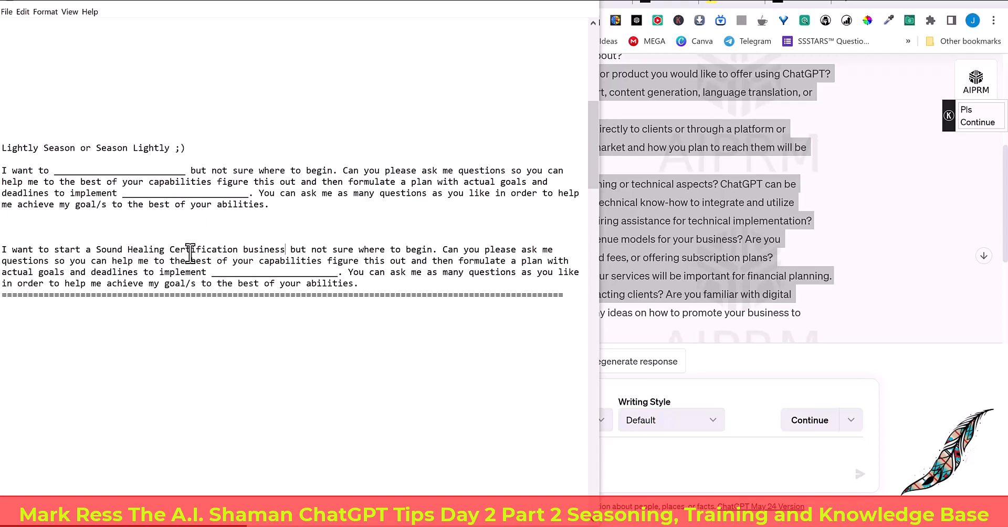
- Replace the blank after "deadlines to implement" in the same paragraph with "my Sound Healing Certification Program"
{"action": "left_click_drag", "start_coordinate": [212, 272], "coordinate": [342, 273]}
{"action": "type", "text": "my Sound H"}
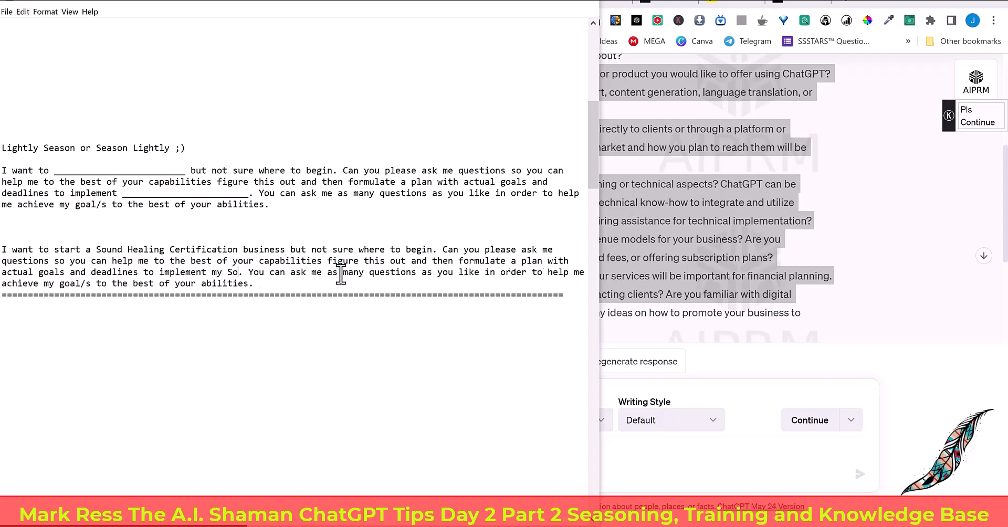
{"action": "type", "text": "ealing Certifi"}
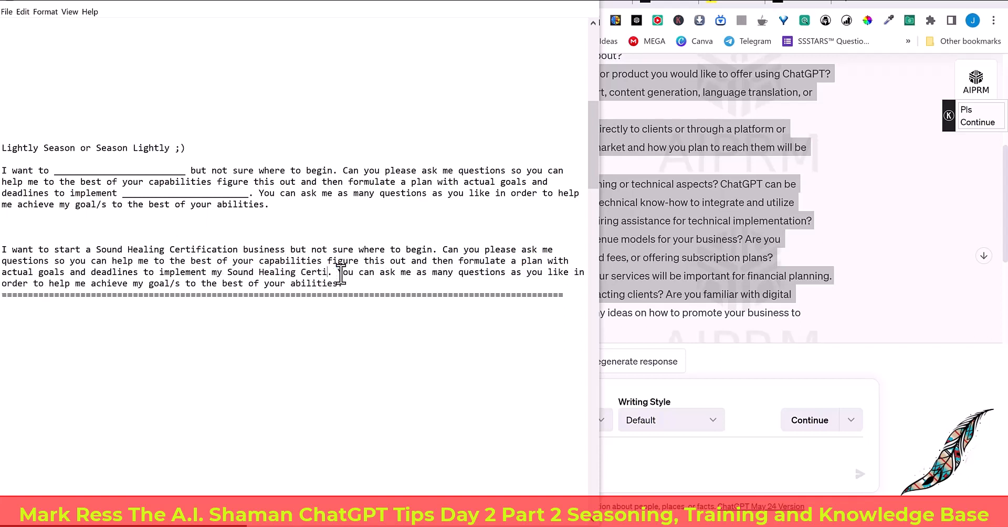
{"action": "type", "text": "cation Program"}
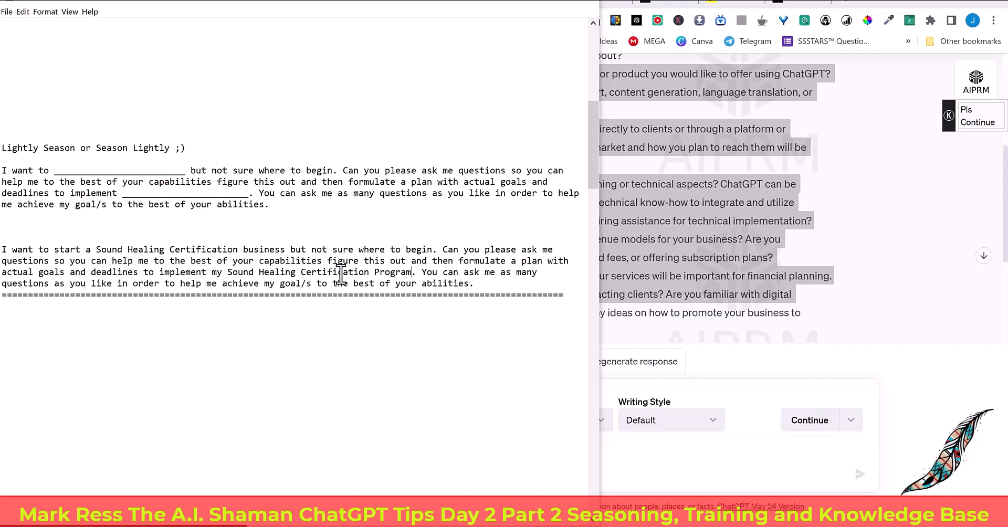
- Copy the completed Sound Healing Certification paragraph from the Notepad notes and submit it as a prompt in a new ChatGPT conversation
{"action": "left_click_drag", "start_coordinate": [475, 284], "coordinate": [3, 250]}
{"action": "key", "text": "ctrl+c"}
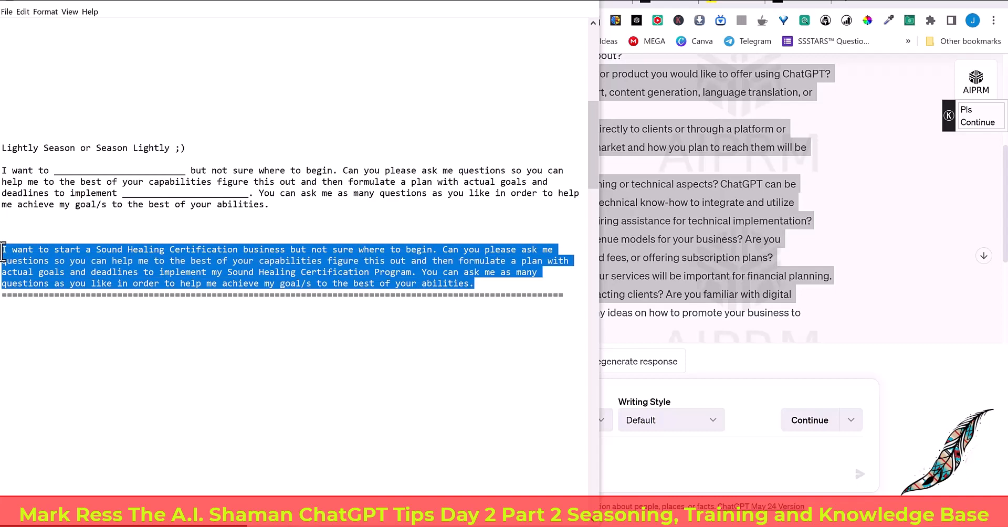
{"action": "left_click", "coordinate": [820, 268]}
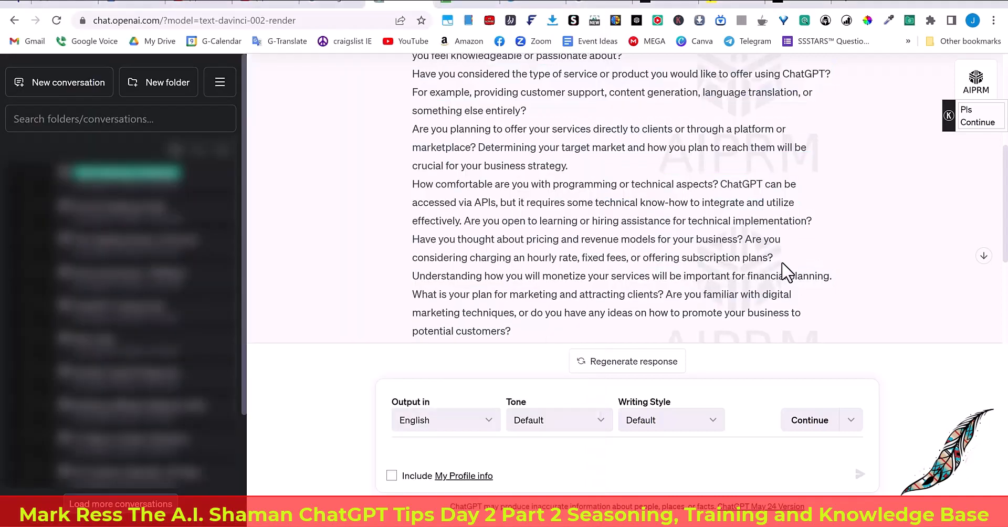
{"action": "left_click", "coordinate": [83, 92]}
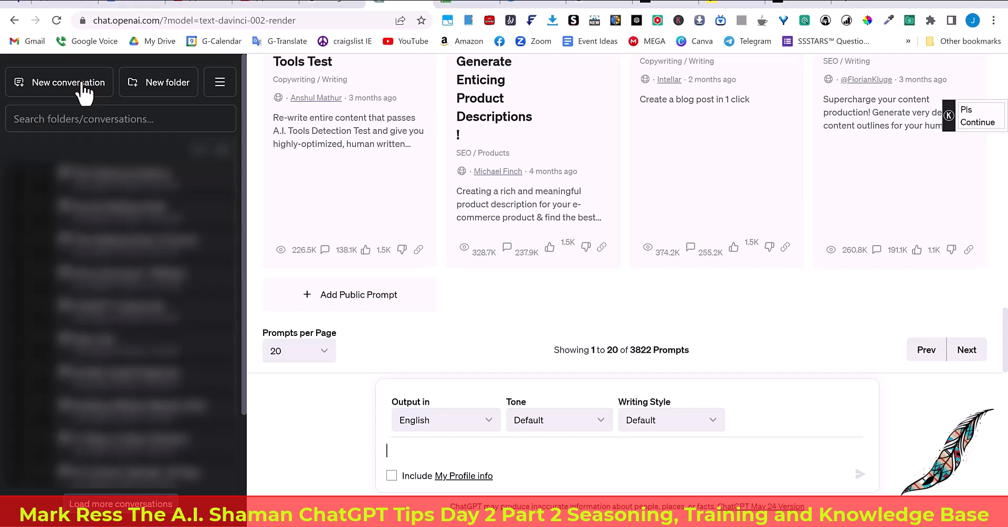
{"action": "key", "text": "ctrl+v"}
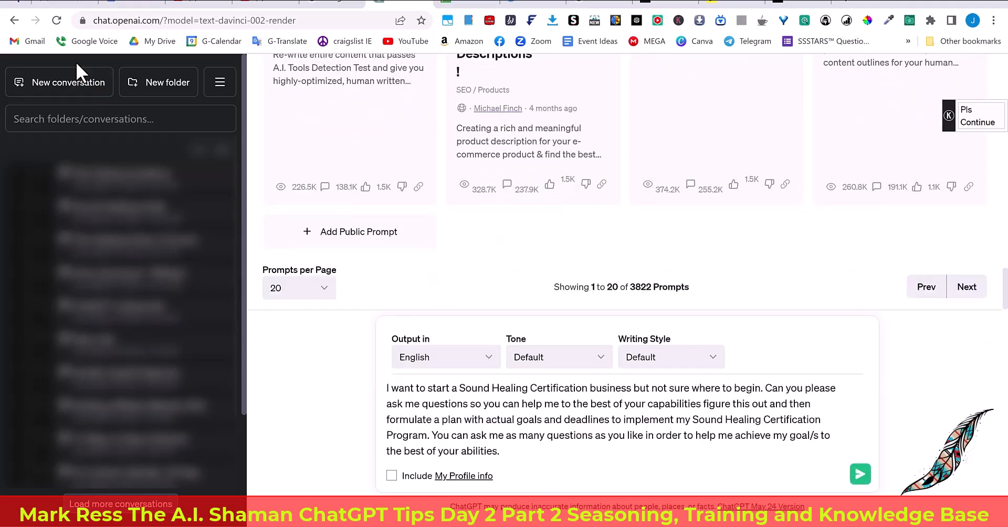
{"action": "scroll", "coordinate": [462, 218], "scroll_direction": "up", "scroll_amount": 20}
{"action": "scroll", "coordinate": [611, 207], "scroll_direction": "down", "scroll_amount": 5}
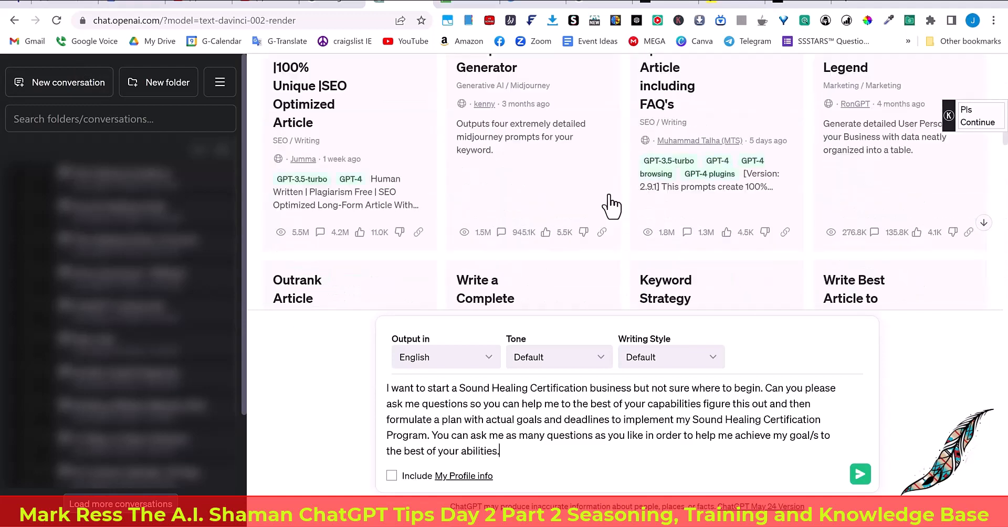
{"action": "scroll", "coordinate": [611, 207], "scroll_direction": "down", "scroll_amount": 5}
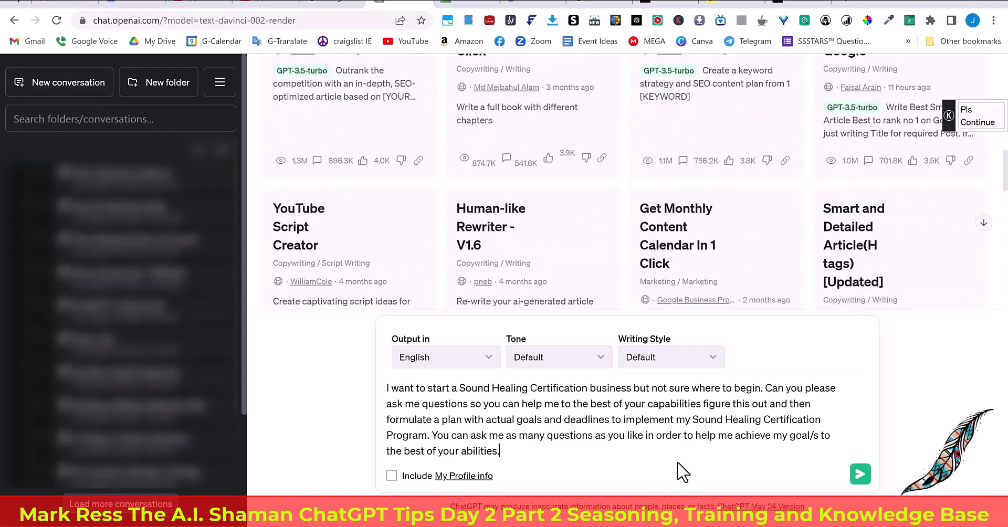
{"action": "left_click", "coordinate": [861, 475]}
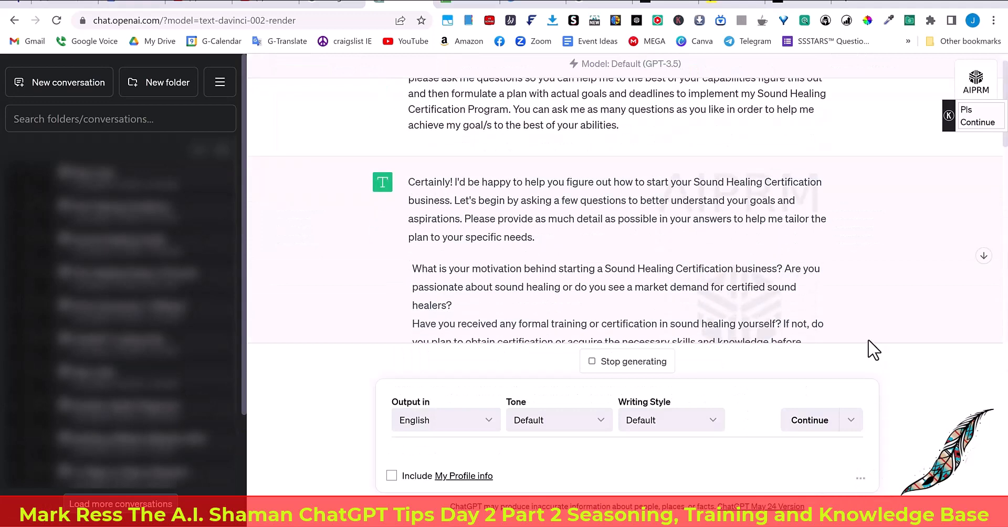
- Review the questions ChatGPT asks about the Sound Healing Certification business, from motivation through to marketing plans
{"action": "scroll", "coordinate": [850, 322], "scroll_direction": "down", "scroll_amount": 3}
{"action": "scroll", "coordinate": [702, 270], "scroll_direction": "down", "scroll_amount": 1}
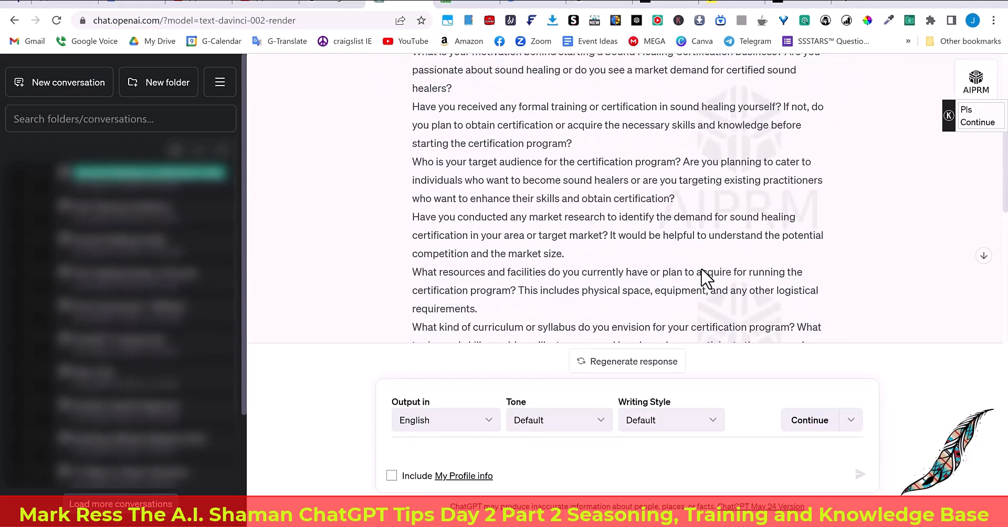
{"action": "scroll", "coordinate": [706, 277], "scroll_direction": "down", "scroll_amount": 6}
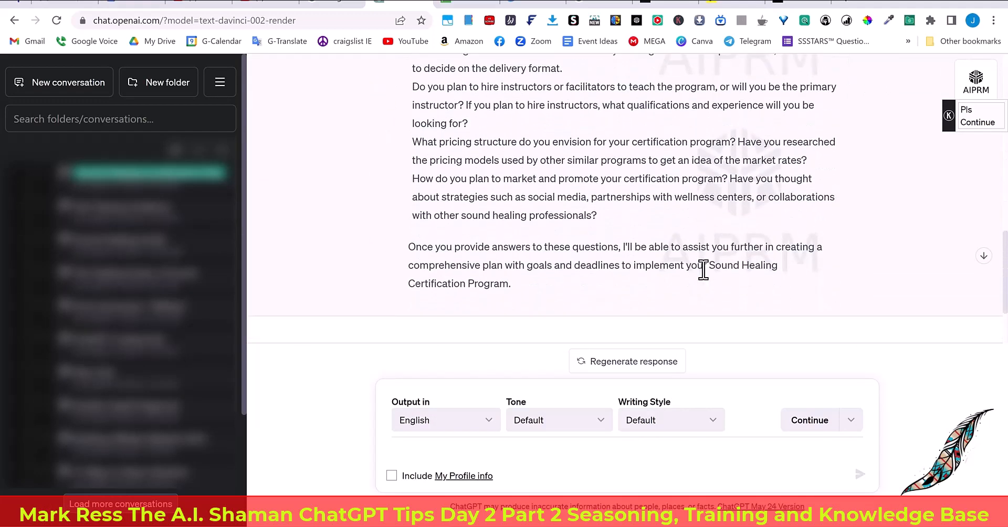
{"action": "scroll", "coordinate": [704, 270], "scroll_direction": "up", "scroll_amount": 12}
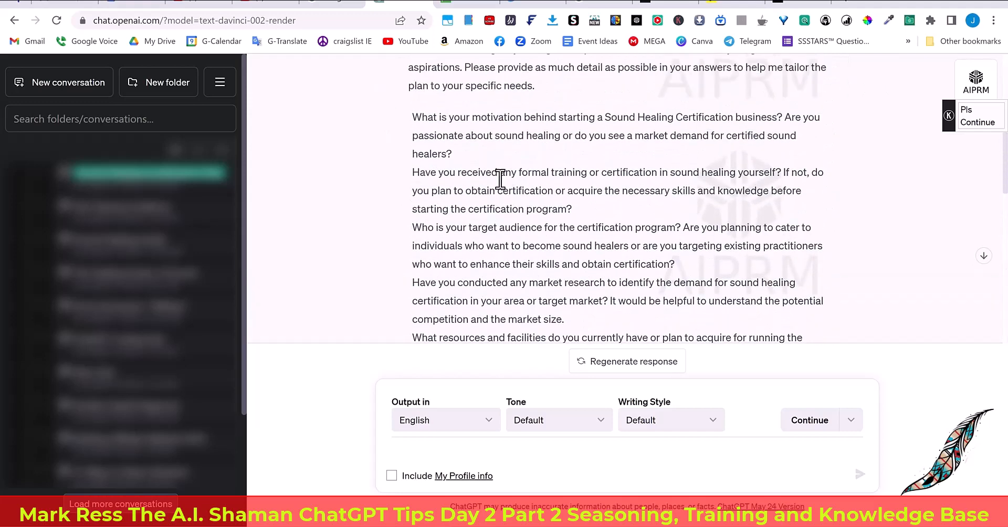
{"action": "scroll", "coordinate": [451, 189], "scroll_direction": "down", "scroll_amount": 3}
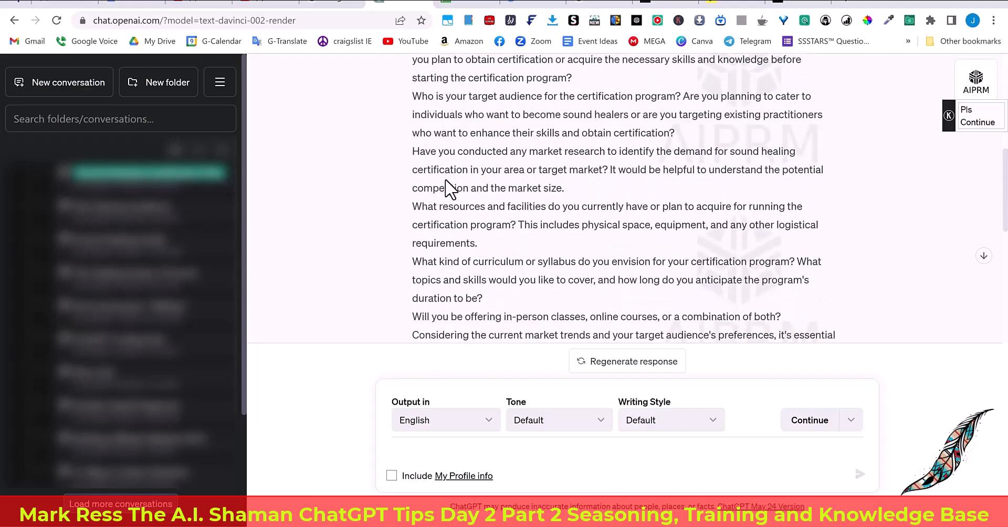
{"action": "scroll", "coordinate": [451, 189], "scroll_direction": "down", "scroll_amount": 6}
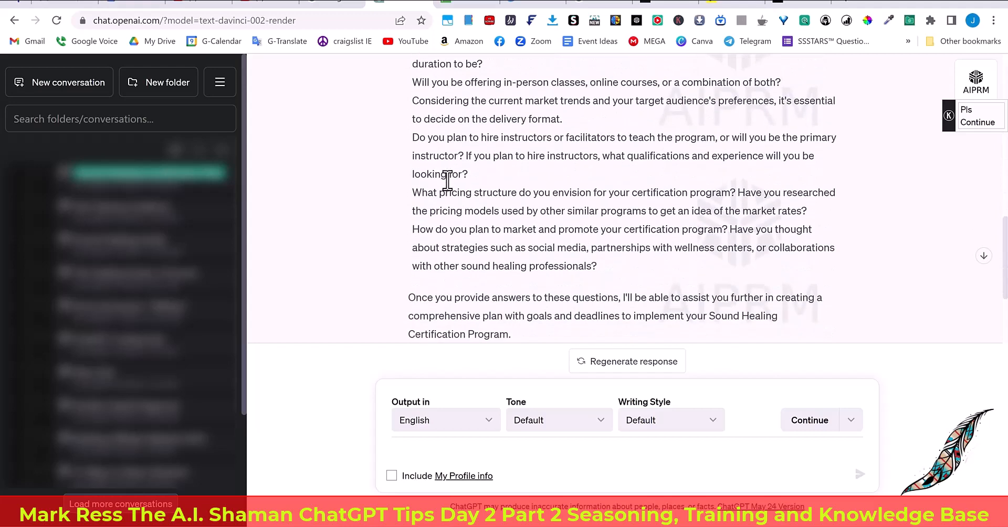
{"action": "scroll", "coordinate": [448, 181], "scroll_direction": "up", "scroll_amount": 3}
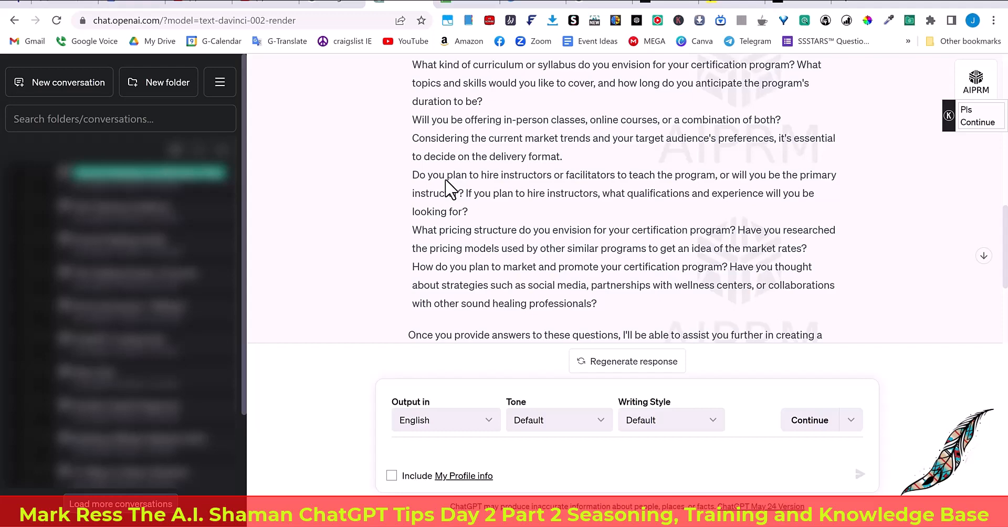
{"action": "scroll", "coordinate": [446, 183], "scroll_direction": "down", "scroll_amount": 3}
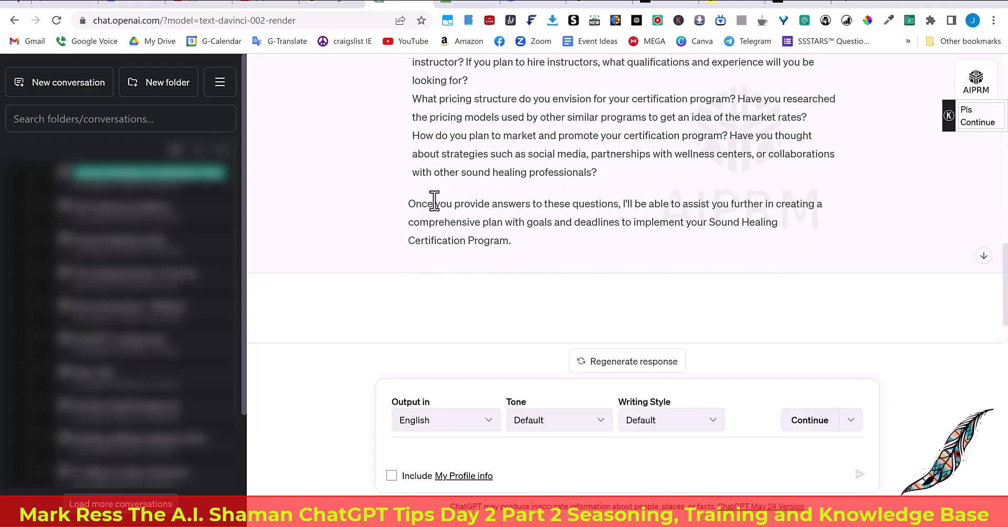
{"action": "scroll", "coordinate": [434, 200], "scroll_direction": "up", "scroll_amount": 5}
{"action": "scroll", "coordinate": [434, 201], "scroll_direction": "up", "scroll_amount": 1}
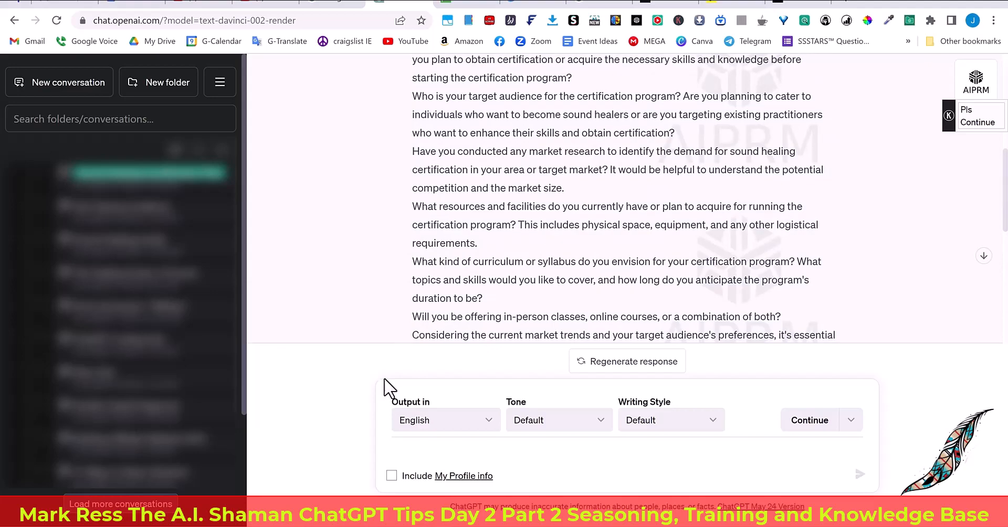
- Switch to the Notepad notes and review the "Knowledge Base Dump Method" section, from the offer request through the article's conclusion
{"action": "left_click", "coordinate": [295, 523]}
{"action": "scroll", "coordinate": [278, 467], "scroll_direction": "down", "scroll_amount": 3}
{"action": "scroll", "coordinate": [278, 467], "scroll_direction": "down", "scroll_amount": 15}
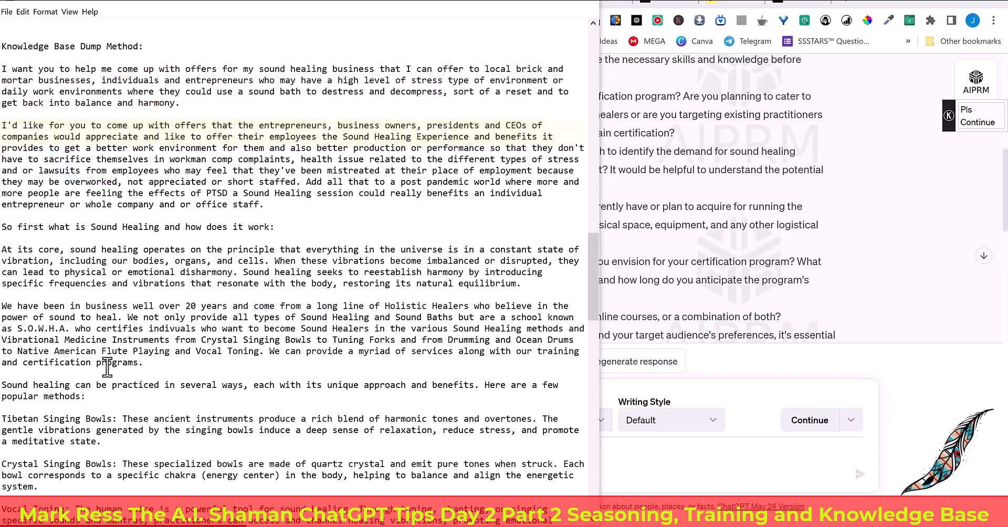
{"action": "scroll", "coordinate": [161, 173], "scroll_direction": "down", "scroll_amount": 1}
{"action": "left_click_drag", "start_coordinate": [2, 35], "coordinate": [292, 174]}
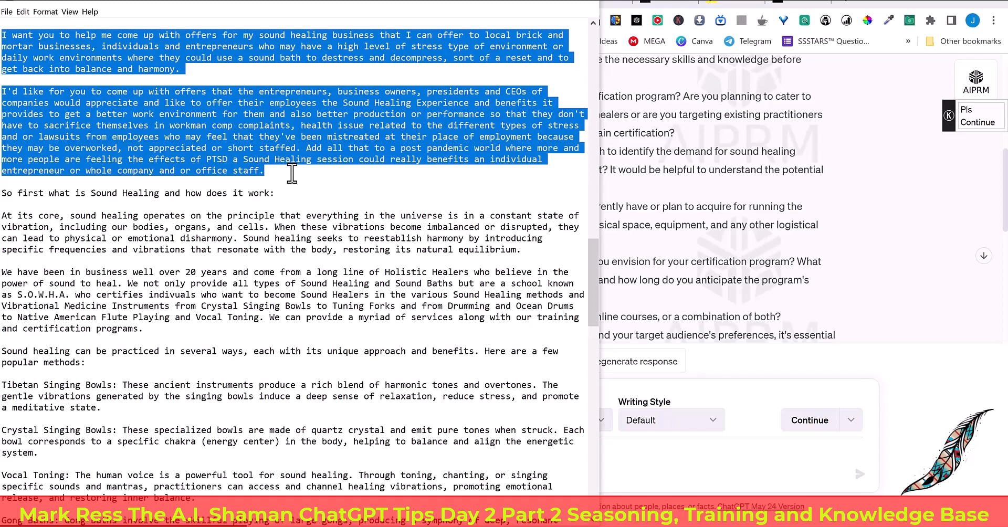
{"action": "scroll", "coordinate": [295, 189], "scroll_direction": "down", "scroll_amount": 7}
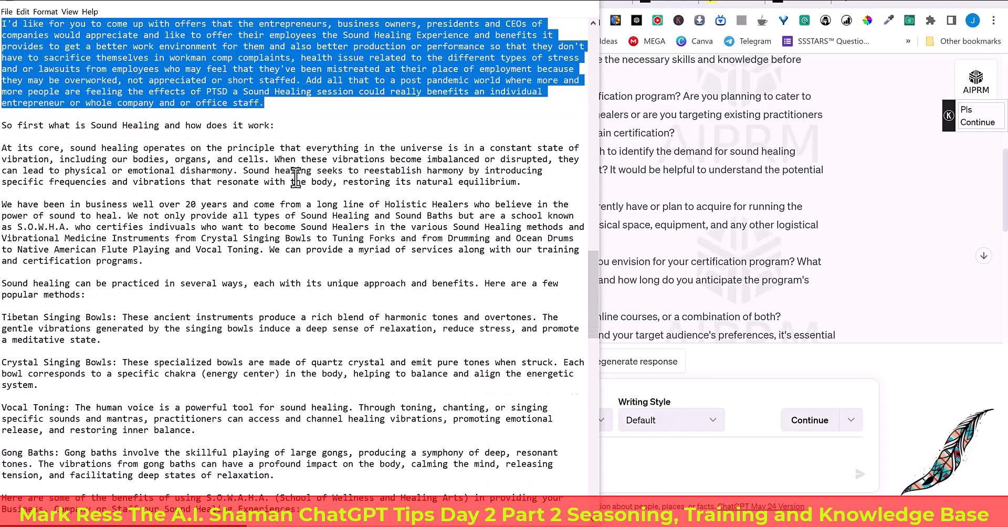
{"action": "scroll", "coordinate": [301, 211], "scroll_direction": "down", "scroll_amount": 3}
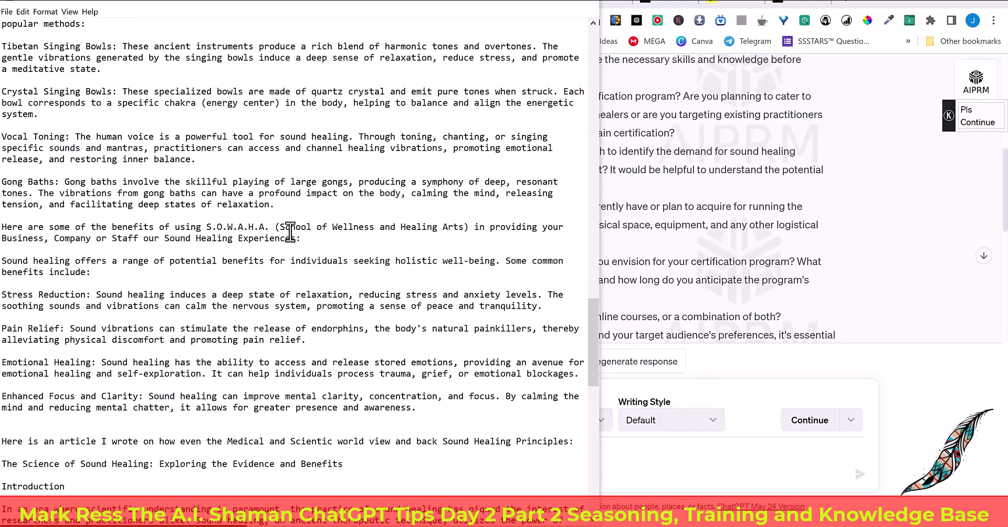
{"action": "scroll", "coordinate": [290, 231], "scroll_direction": "down", "scroll_amount": 9}
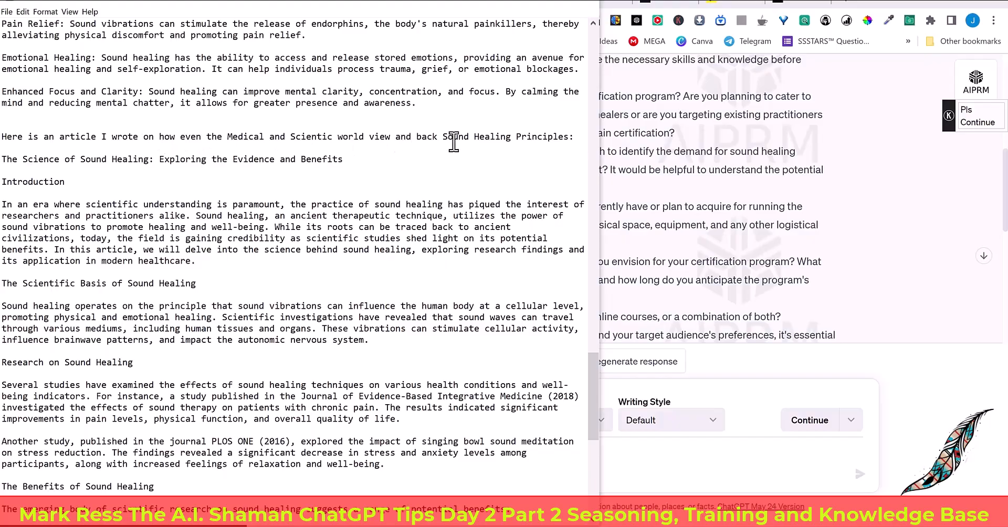
{"action": "scroll", "coordinate": [477, 178], "scroll_direction": "down", "scroll_amount": 12}
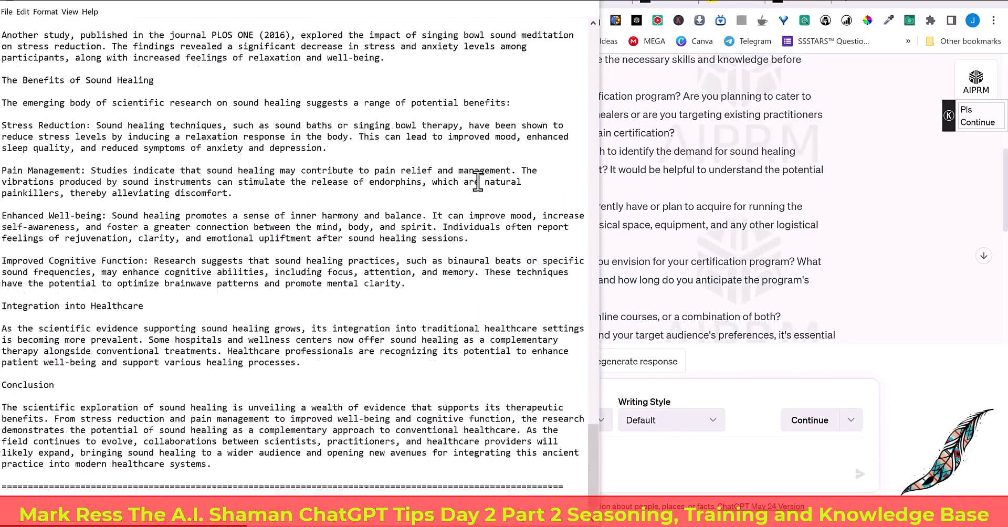
{"action": "scroll", "coordinate": [271, 294], "scroll_direction": "up", "scroll_amount": 10}
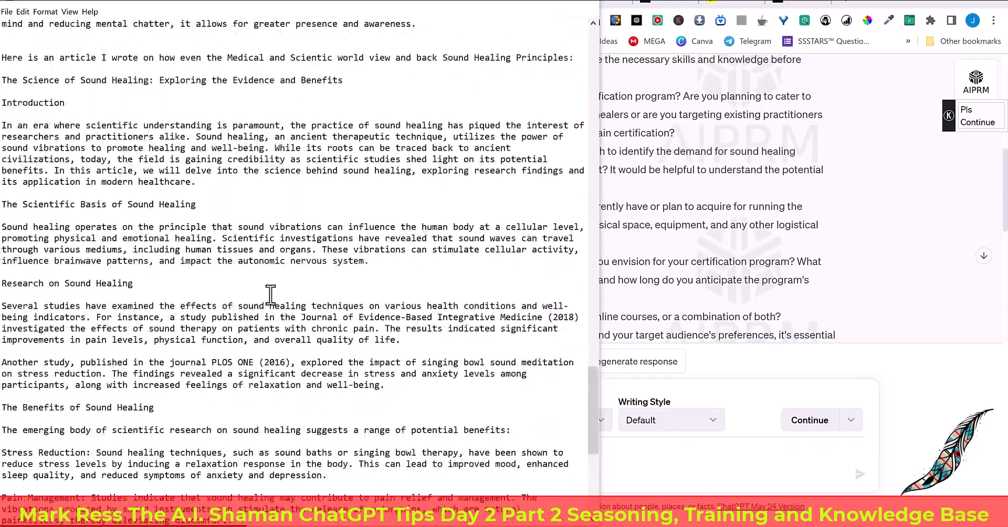
{"action": "scroll", "coordinate": [270, 294], "scroll_direction": "up", "scroll_amount": 20}
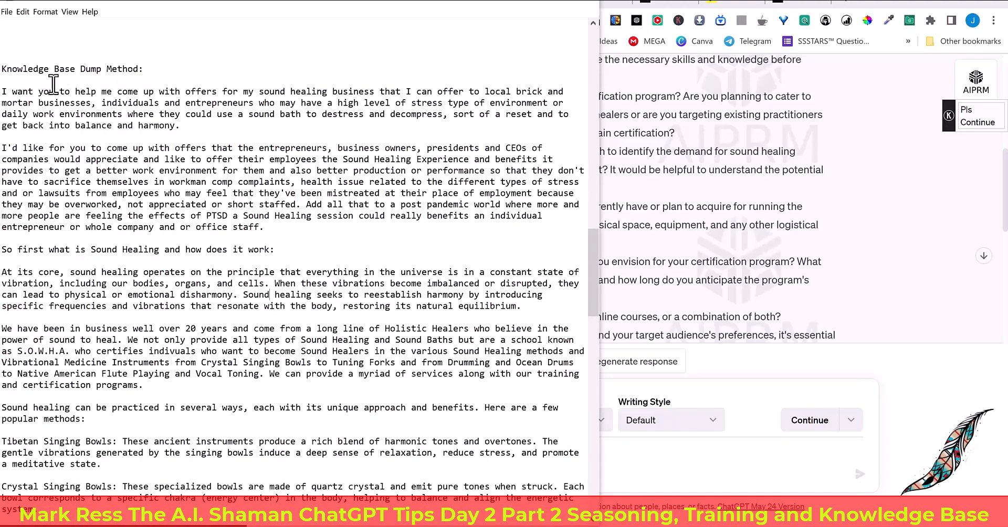
- Copy the full Knowledge Base Dump Method text, from "I want you to help me" through the conclusion, into a new ChatGPT conversation
{"action": "left_click_drag", "start_coordinate": [1, 91], "coordinate": [149, 373]}
{"action": "scroll", "coordinate": [148, 379], "scroll_direction": "down", "scroll_amount": 3}
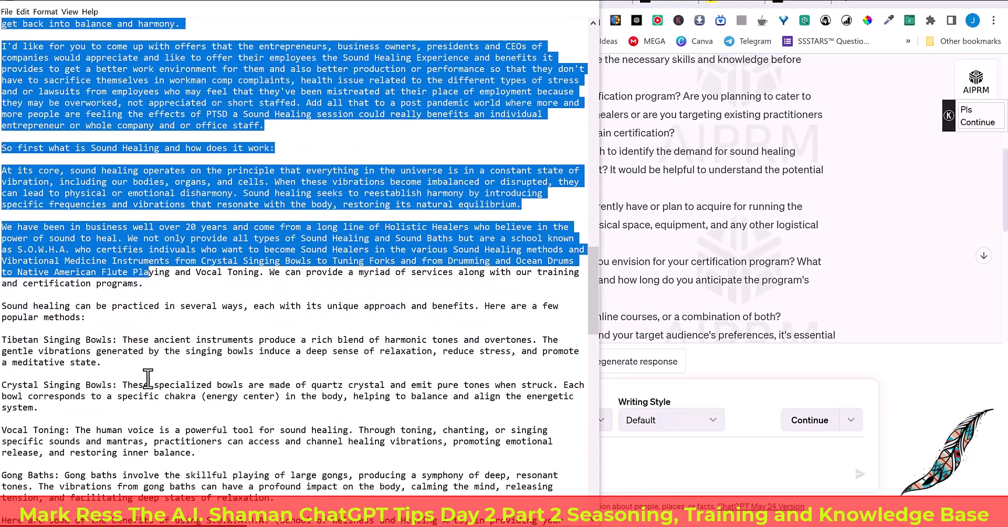
{"action": "scroll", "coordinate": [148, 378], "scroll_direction": "down", "scroll_amount": 20}
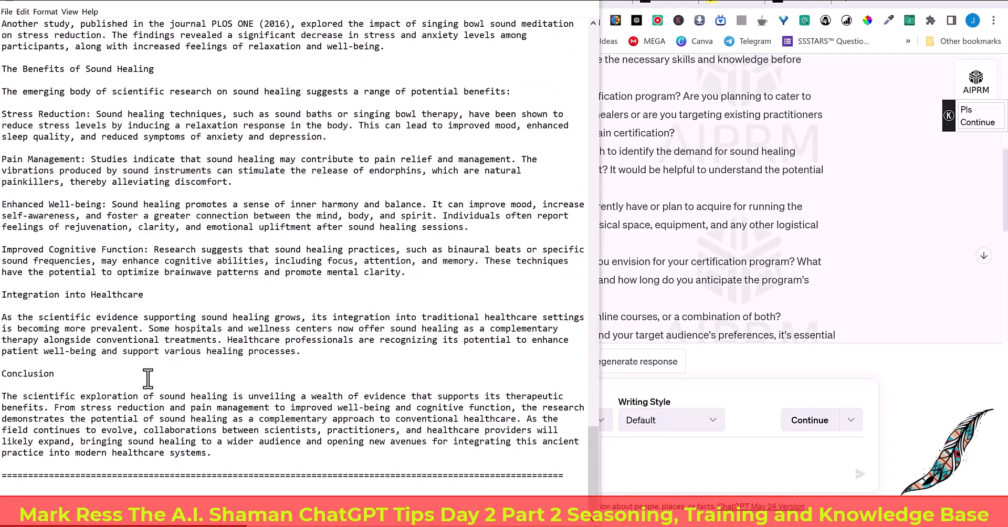
{"action": "left_click", "coordinate": [262, 450], "text": "shift"}
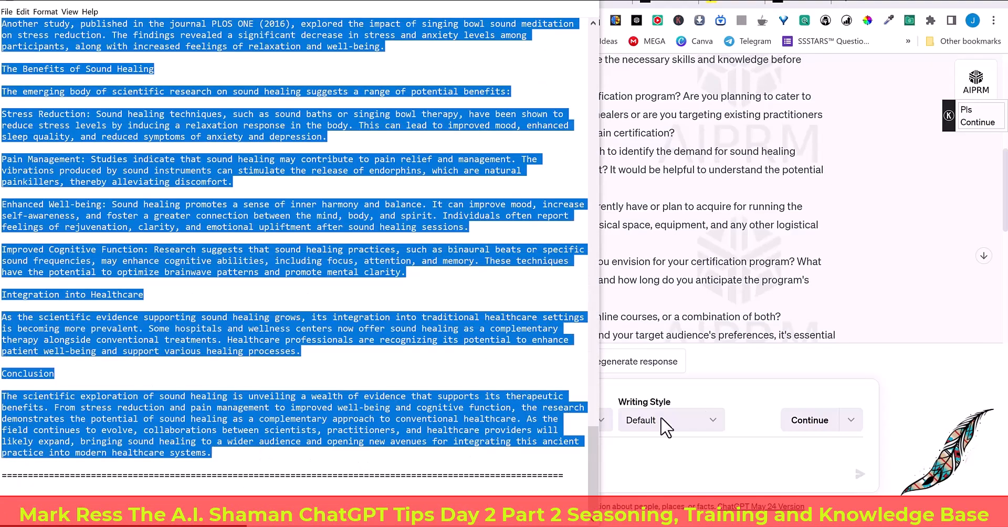
{"action": "left_click", "coordinate": [853, 311]}
{"action": "left_click", "coordinate": [86, 87]}
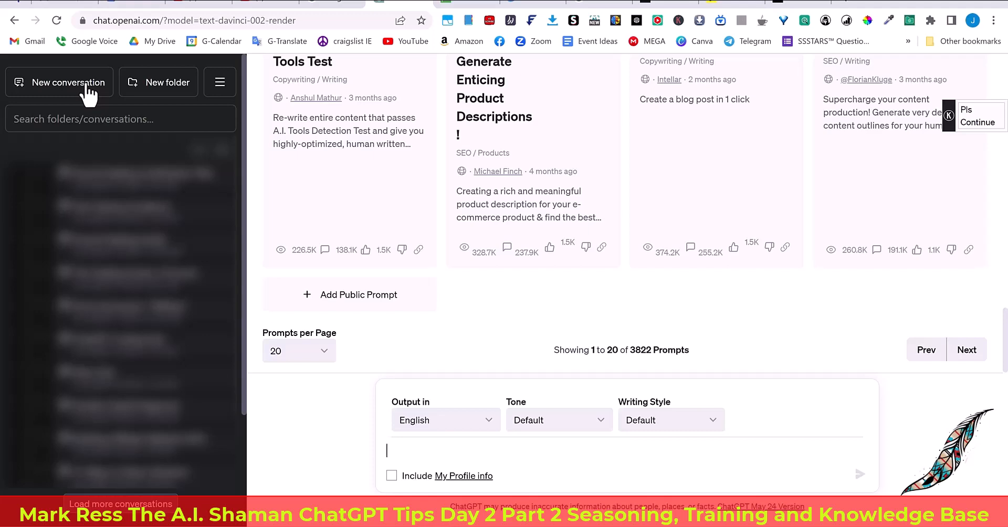
{"action": "key", "text": "ctrl+v"}
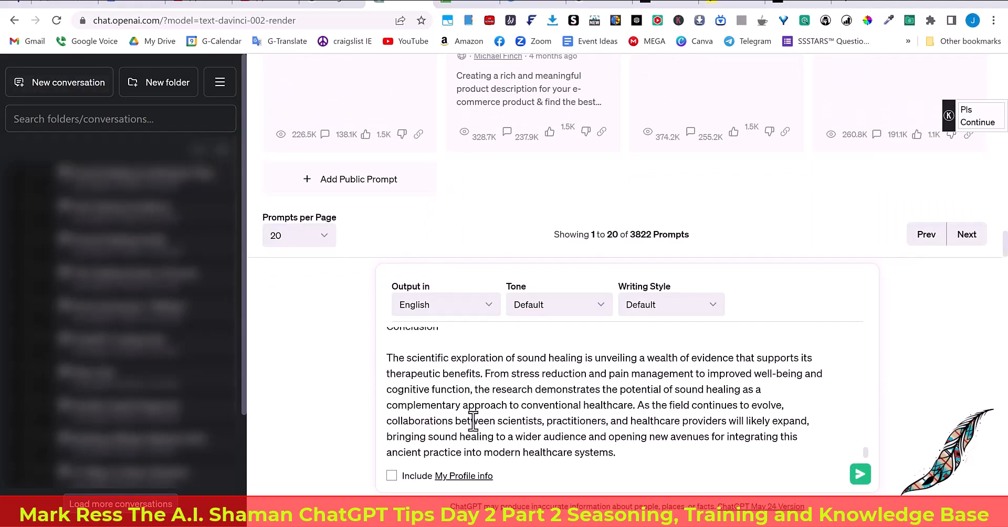
- Check the pasted sound healing knowledge base text back to its opening paragraph and submit it to ChatGPT
{"action": "scroll", "coordinate": [483, 428], "scroll_direction": "up", "scroll_amount": 5}
{"action": "scroll", "coordinate": [483, 428], "scroll_direction": "up", "scroll_amount": 10}
{"action": "scroll", "coordinate": [483, 428], "scroll_direction": "down", "scroll_amount": 5}
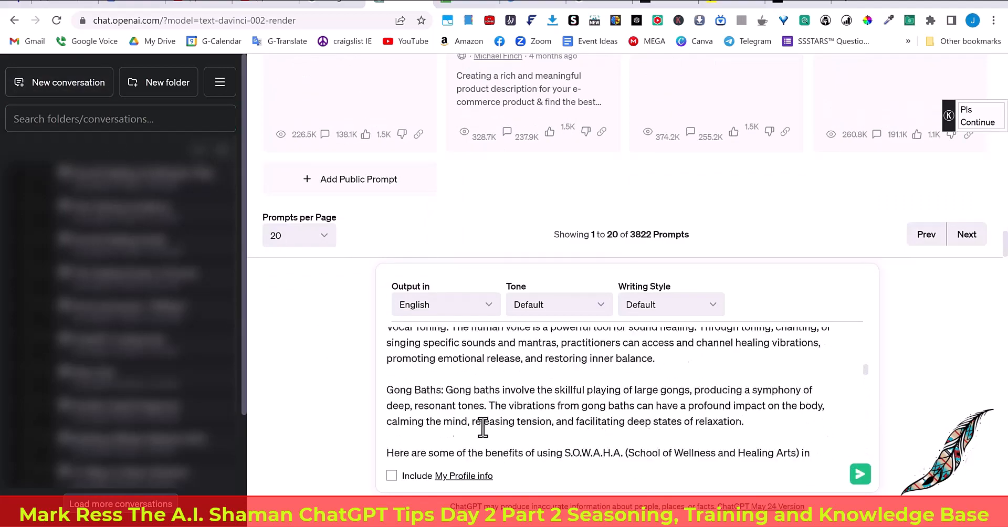
{"action": "scroll", "coordinate": [484, 426], "scroll_direction": "up", "scroll_amount": 10}
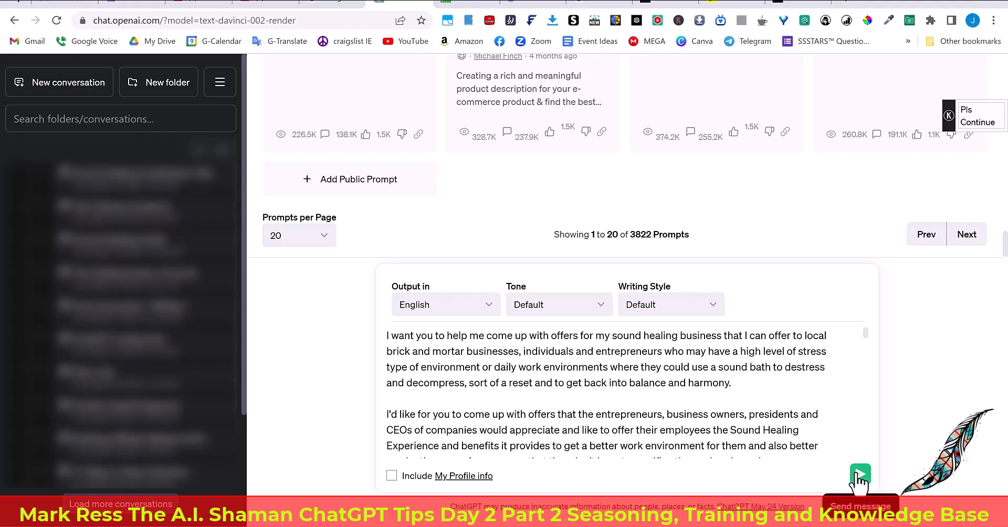
{"action": "left_click", "coordinate": [859, 475]}
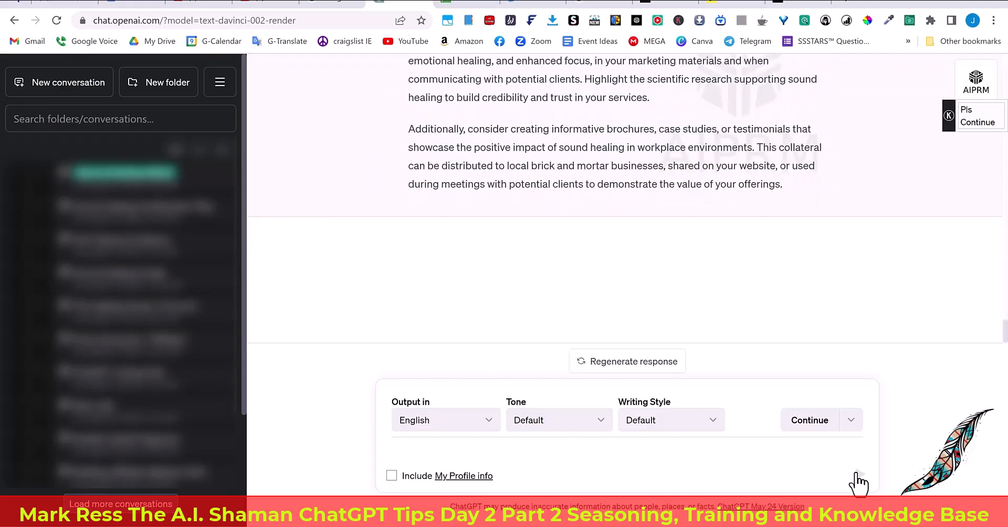
- Review ChatGPT's sound healing offer suggestions from the start of its answer through the closing marketing advice, and return to the first offers
{"action": "scroll", "coordinate": [761, 221], "scroll_direction": "up", "scroll_amount": 15}
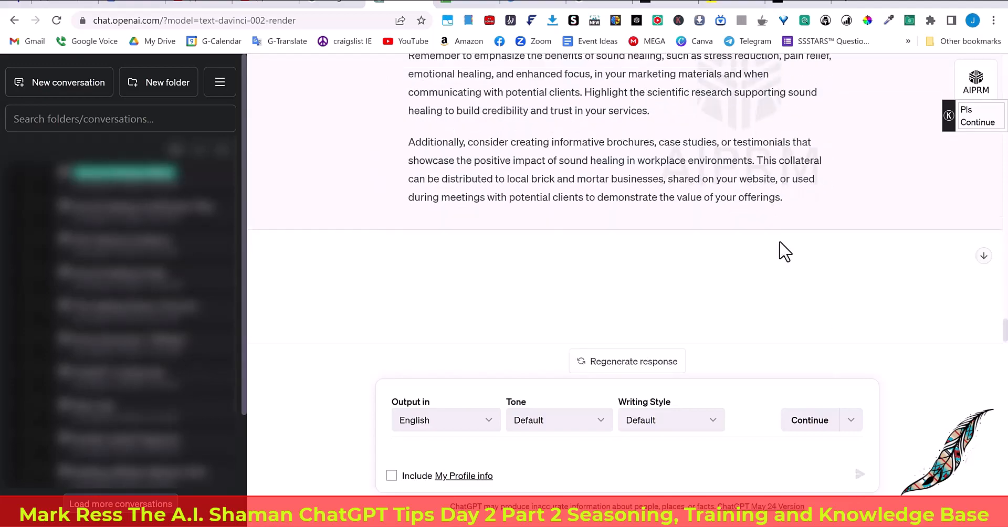
{"action": "scroll", "coordinate": [761, 220], "scroll_direction": "up", "scroll_amount": 4}
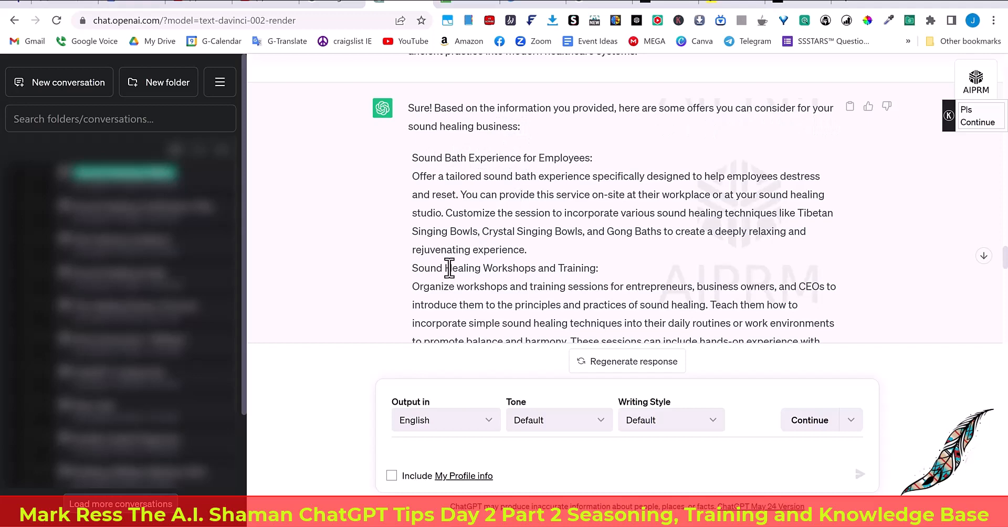
{"action": "scroll", "coordinate": [450, 266], "scroll_direction": "down", "scroll_amount": 1}
{"action": "scroll", "coordinate": [581, 205], "scroll_direction": "down", "scroll_amount": 3}
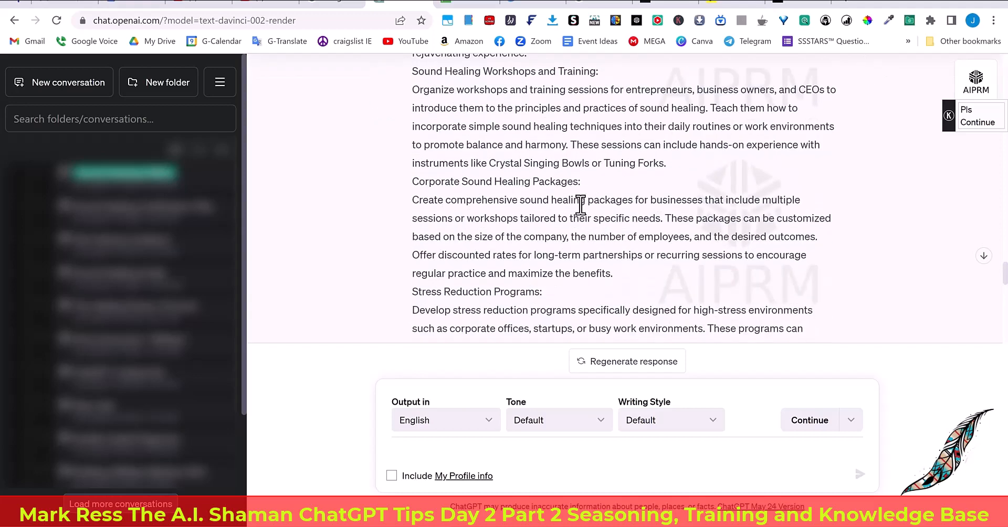
{"action": "scroll", "coordinate": [558, 185], "scroll_direction": "down", "scroll_amount": 1}
{"action": "scroll", "coordinate": [557, 185], "scroll_direction": "down", "scroll_amount": 2}
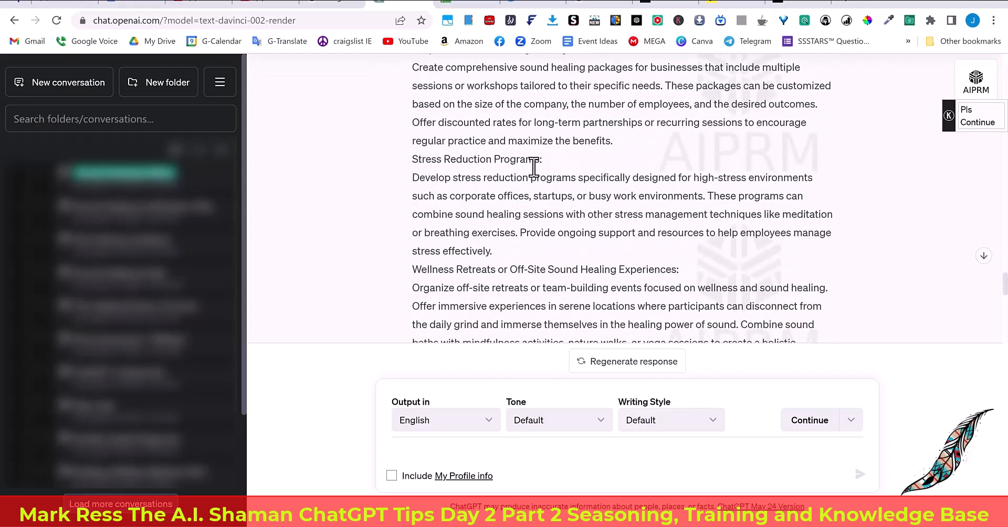
{"action": "scroll", "coordinate": [525, 168], "scroll_direction": "down", "scroll_amount": 2}
{"action": "scroll", "coordinate": [469, 182], "scroll_direction": "down", "scroll_amount": 2}
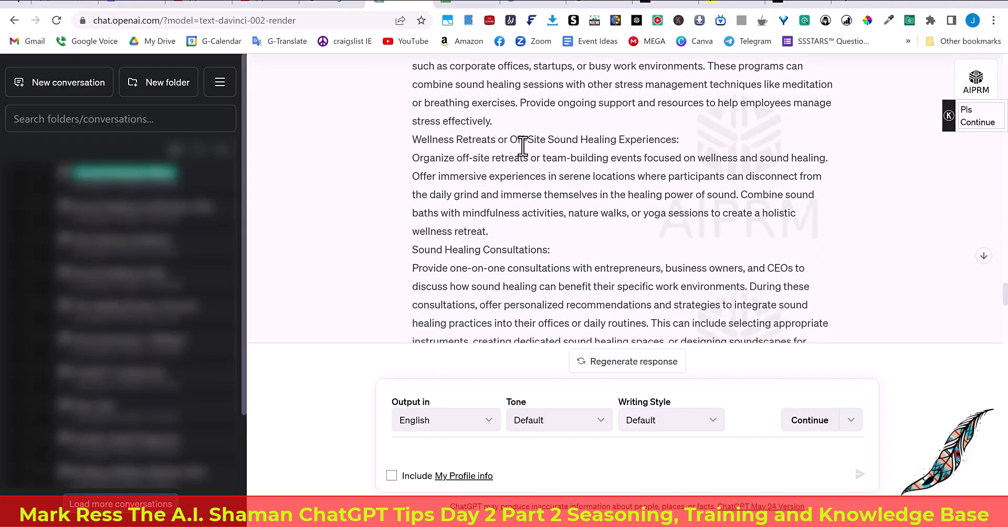
{"action": "scroll", "coordinate": [656, 173], "scroll_direction": "down", "scroll_amount": 1}
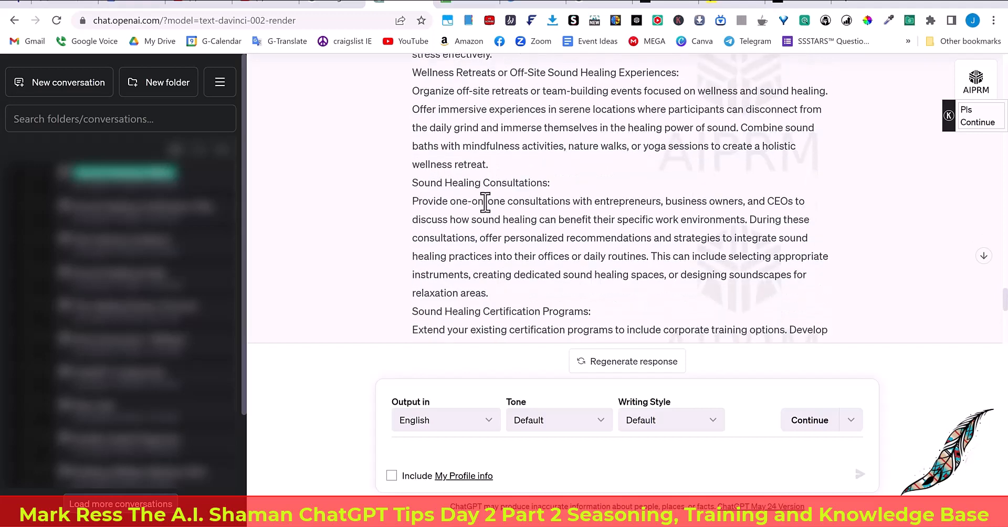
{"action": "scroll", "coordinate": [484, 198], "scroll_direction": "down", "scroll_amount": 1}
{"action": "scroll", "coordinate": [565, 167], "scroll_direction": "down", "scroll_amount": 2}
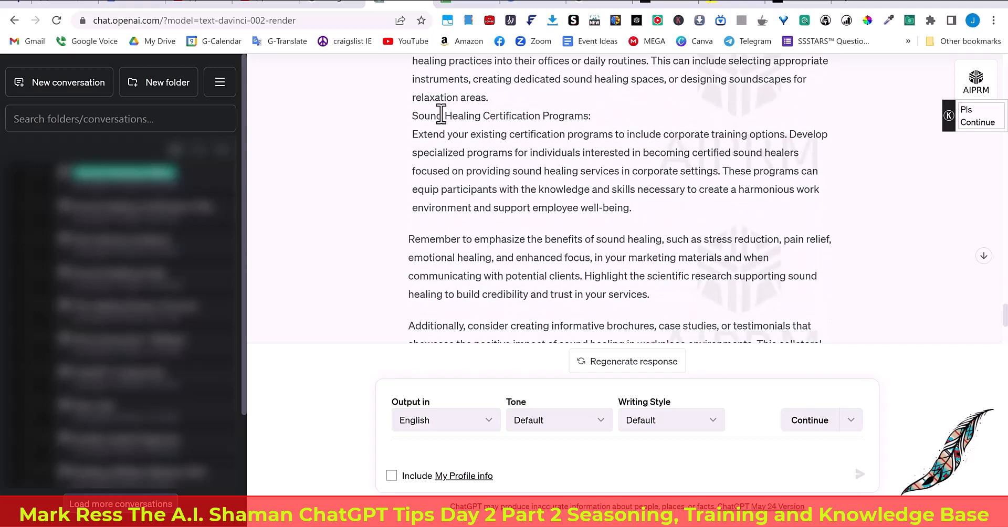
{"action": "scroll", "coordinate": [583, 200], "scroll_direction": "down", "scroll_amount": 1}
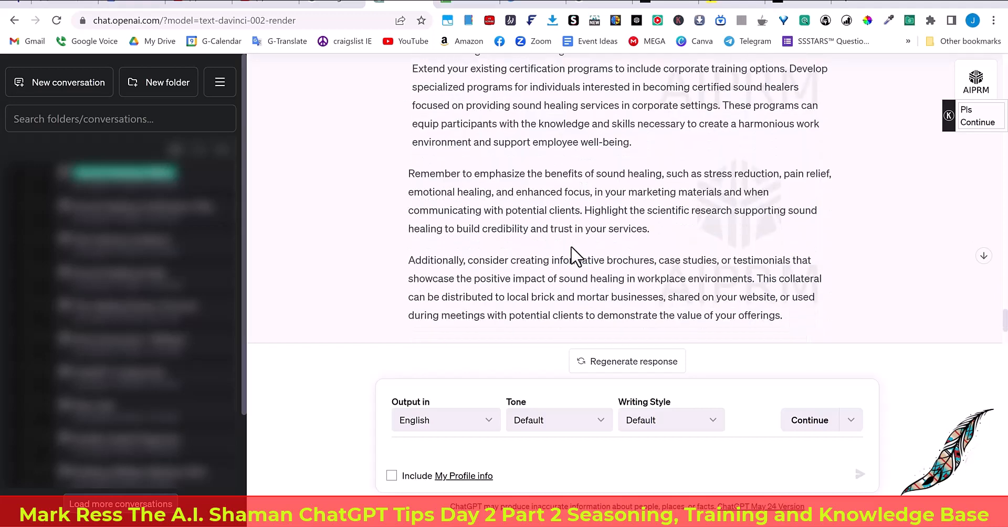
{"action": "scroll", "coordinate": [575, 257], "scroll_direction": "up", "scroll_amount": 8}
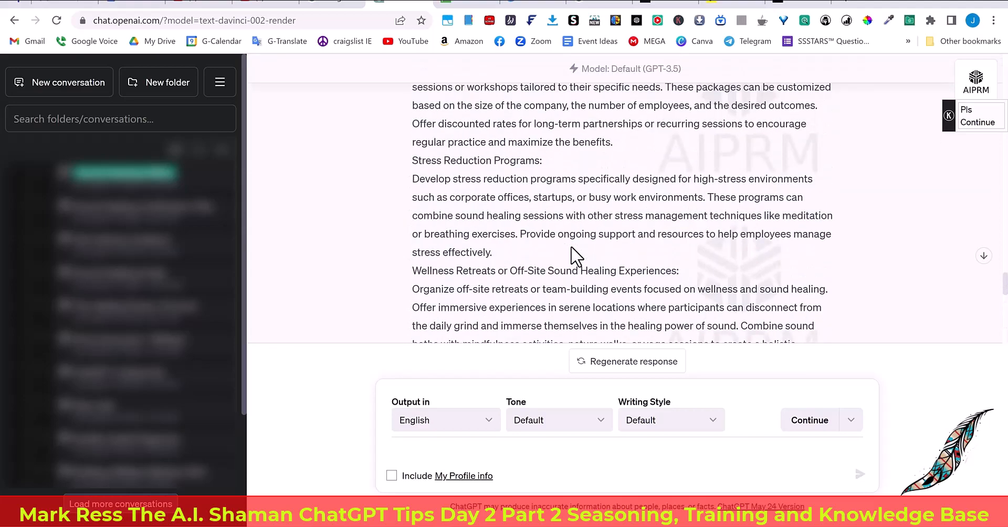
{"action": "scroll", "coordinate": [576, 257], "scroll_direction": "up", "scroll_amount": 4}
{"action": "scroll", "coordinate": [576, 257], "scroll_direction": "down", "scroll_amount": 2}
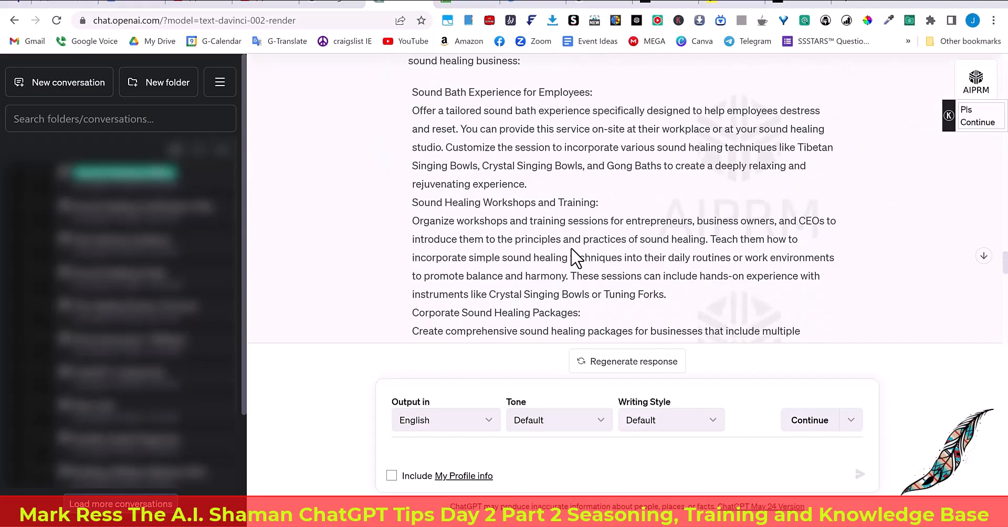